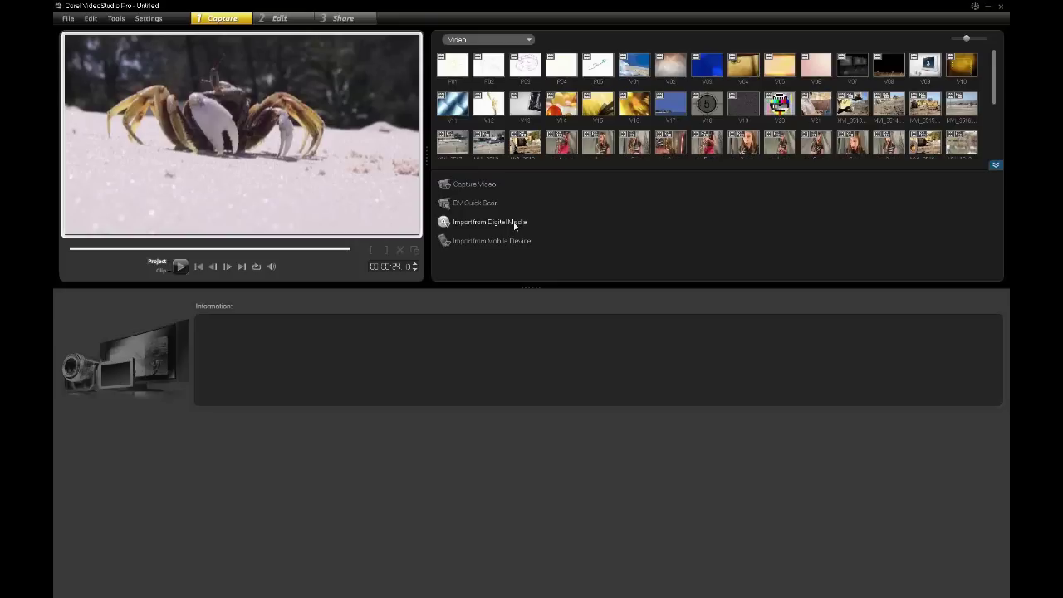
# Step: Switch to the Edit workspace and bring up the library's Insert Video / Insert Digital Media menu
pyautogui.click(281, 18)
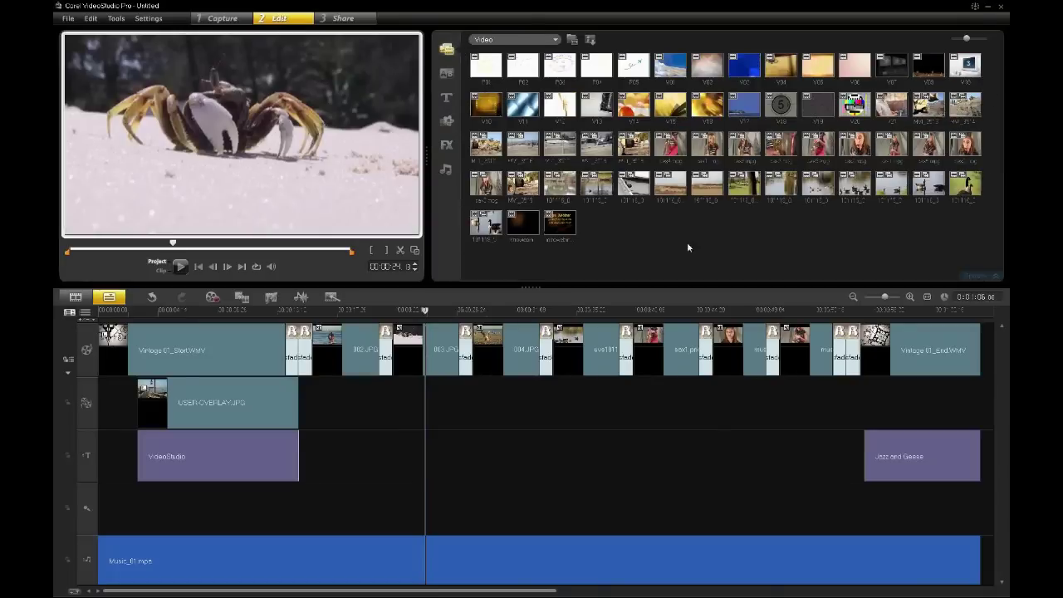
pyautogui.rightClick(595, 235)
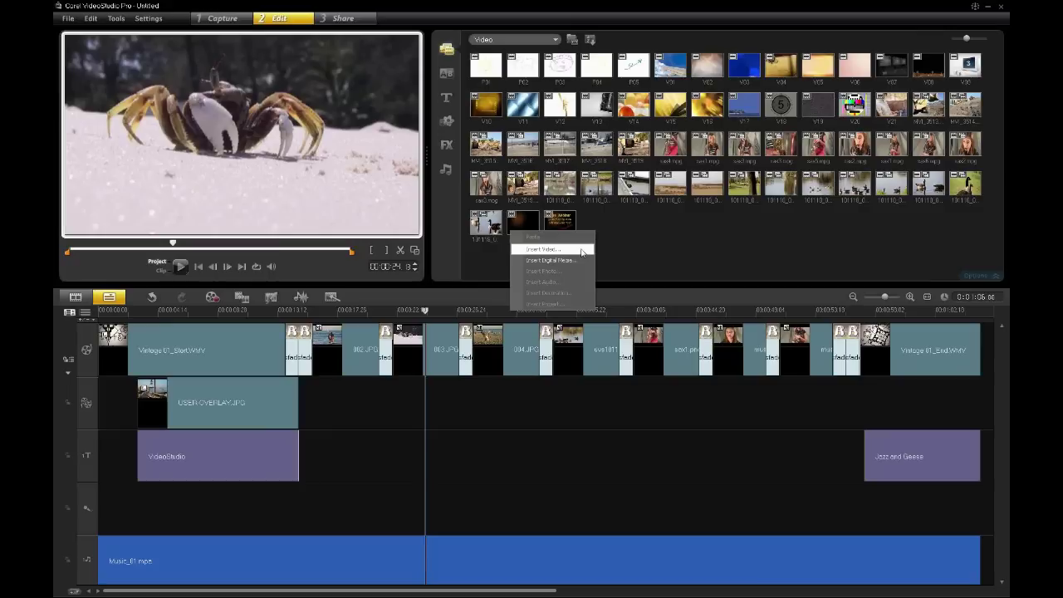
# Step: Preview the MVI_3519 bulldozer clip and resize the library thumbnails
pyautogui.click(658, 243)
pyautogui.click(516, 188)
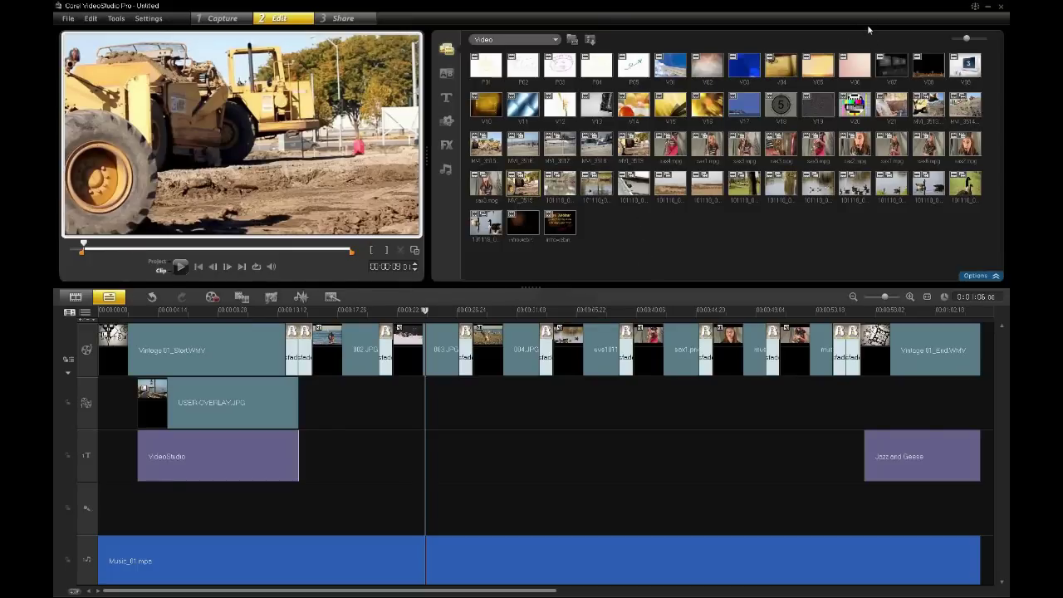
pyautogui.moveTo(967, 38)
pyautogui.mouseDown()
pyautogui.moveTo(956, 39)
pyautogui.moveTo(967, 39)
pyautogui.mouseUp()
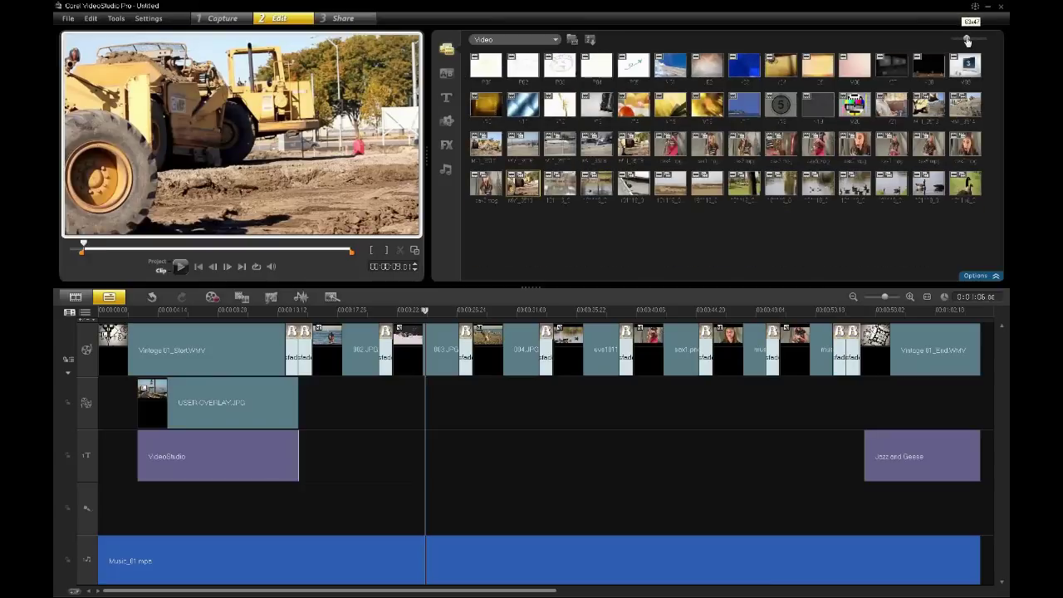
# Step: Browse the Photo library, then switch the library back to Video clips
pyautogui.click(557, 40)
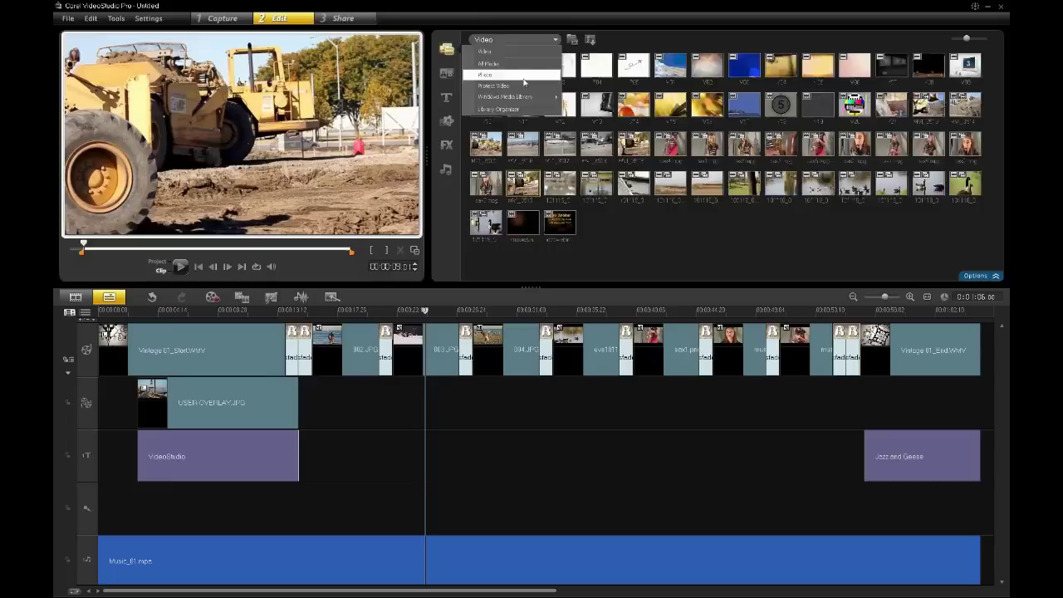
pyautogui.click(550, 75)
pyautogui.click(556, 39)
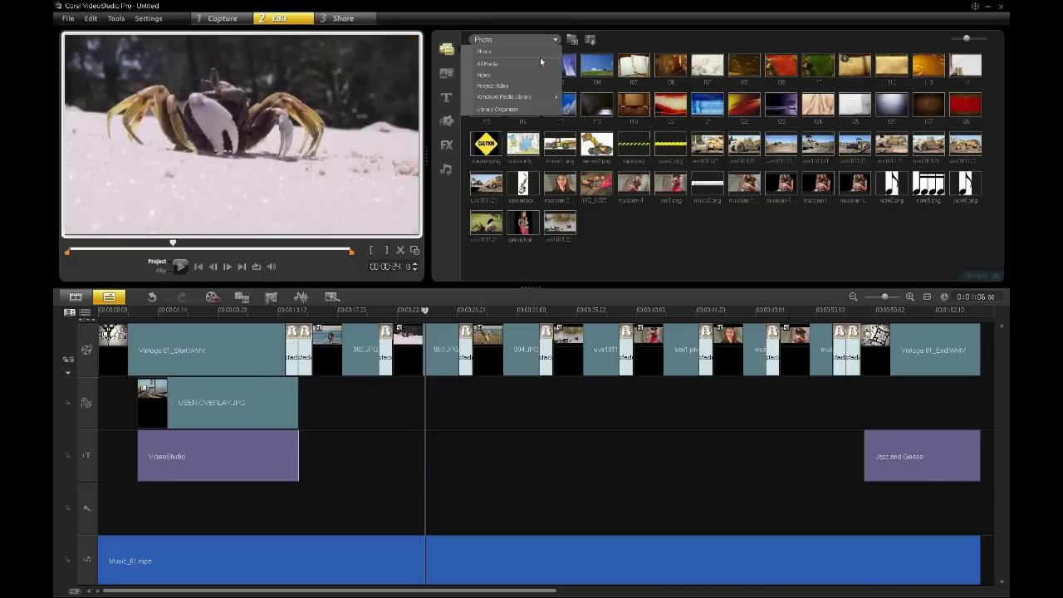
pyautogui.click(515, 75)
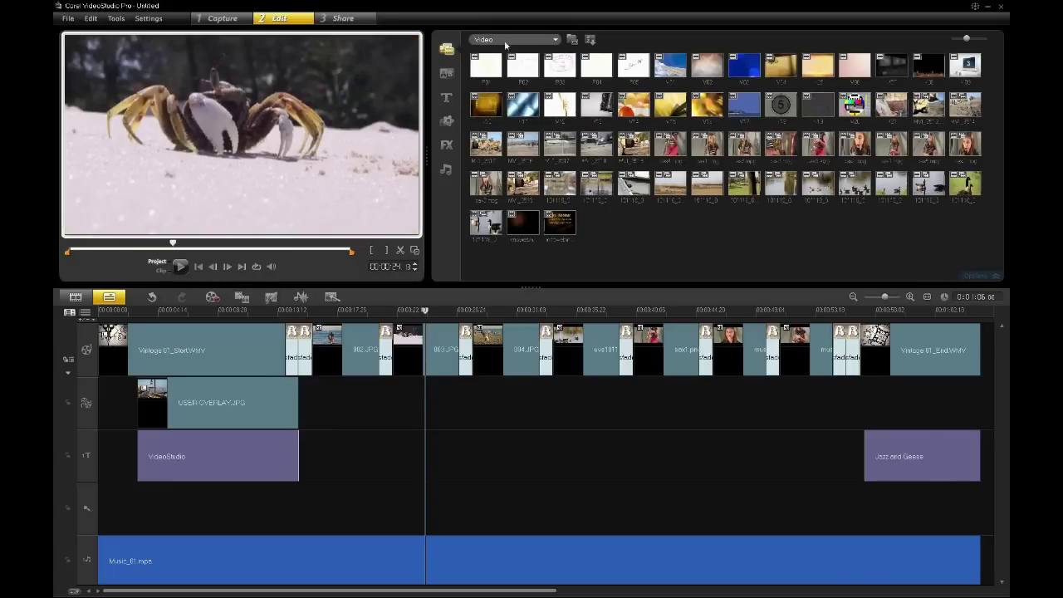
pyautogui.click(557, 40)
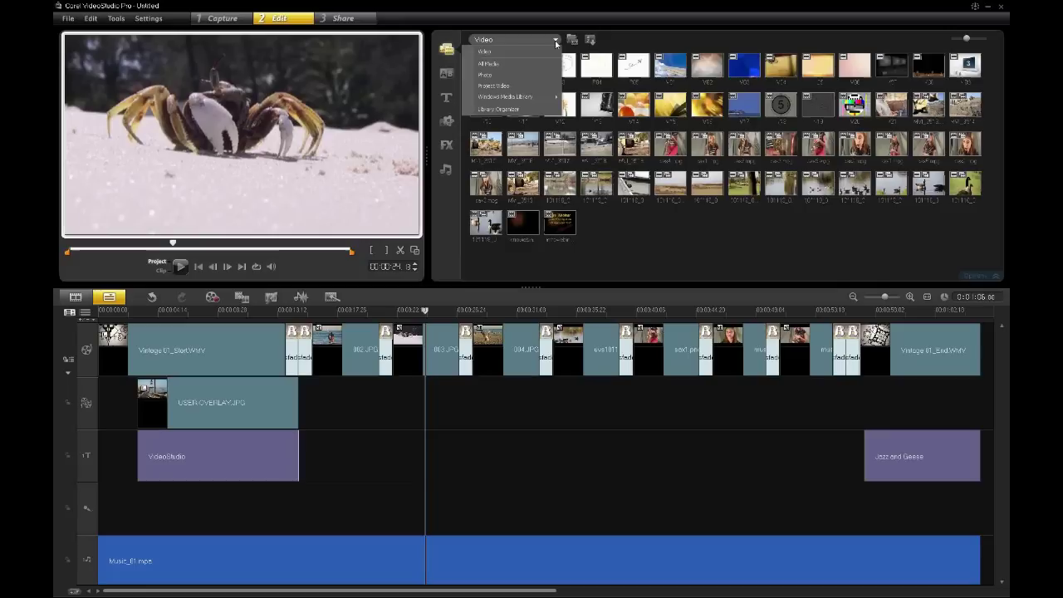
# Step: Use the Library Organizer to add a custom video folder named 'Construction Video'
pyautogui.click(502, 109)
pyautogui.click(499, 293)
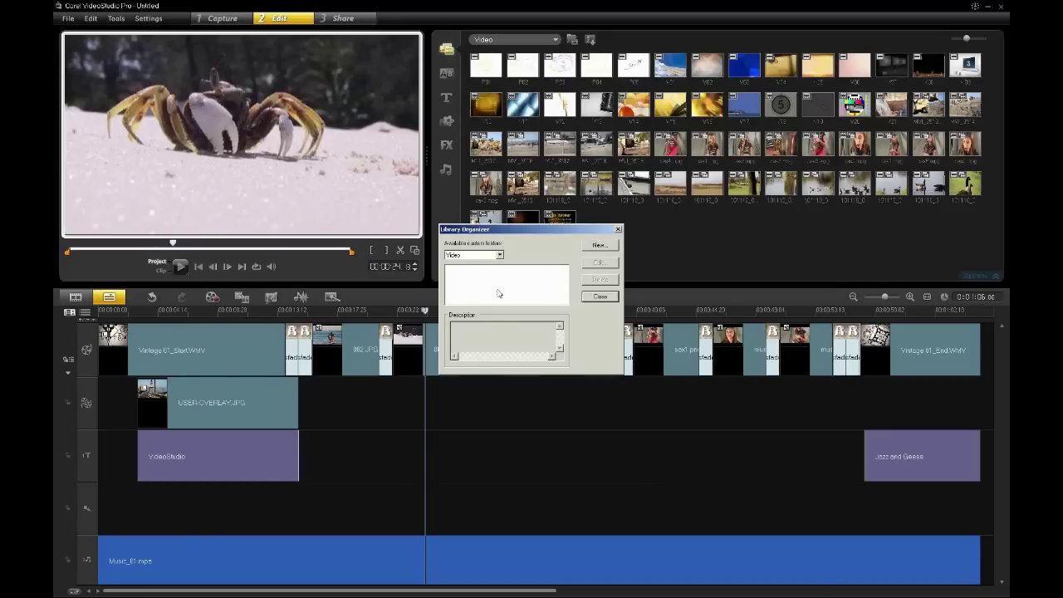
pyautogui.click(599, 245)
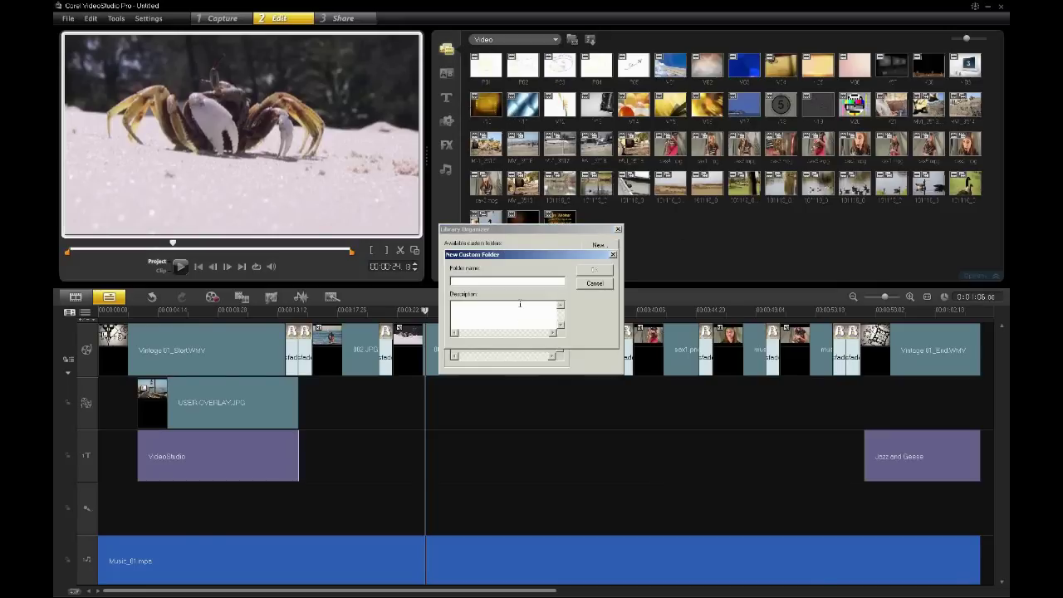
pyautogui.write('Construction Video')
pyautogui.click(604, 271)
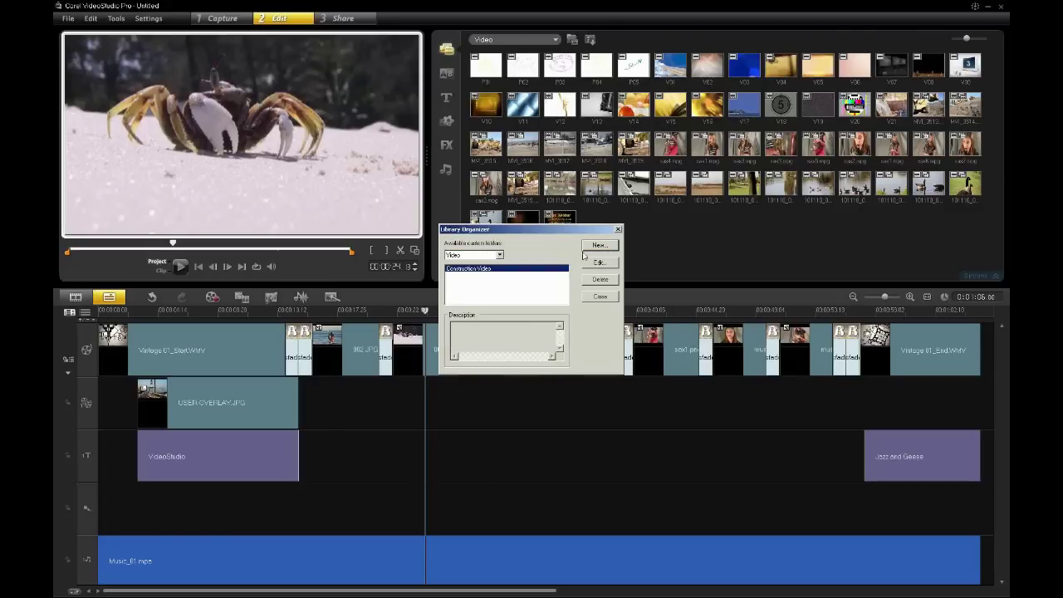
pyautogui.click(599, 297)
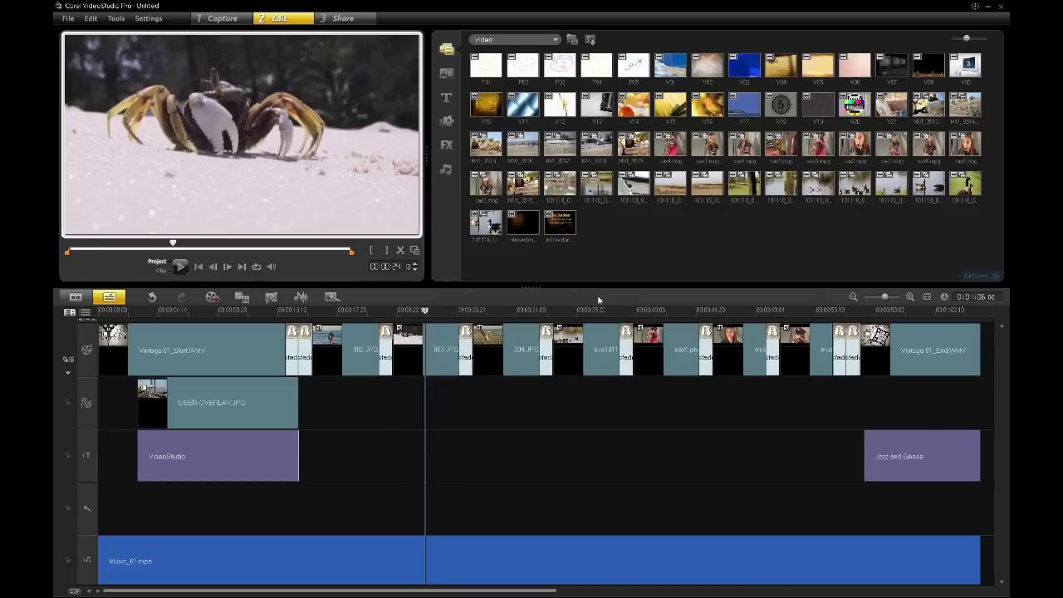
# Step: Open the empty Video-Construction Video library folder
pyautogui.click(556, 40)
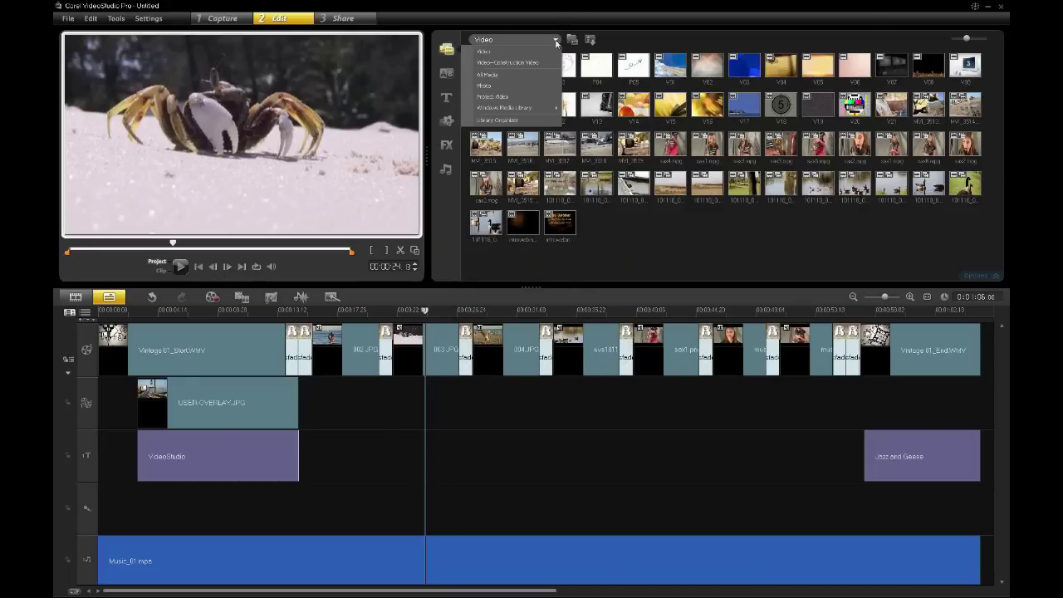
pyautogui.click(515, 64)
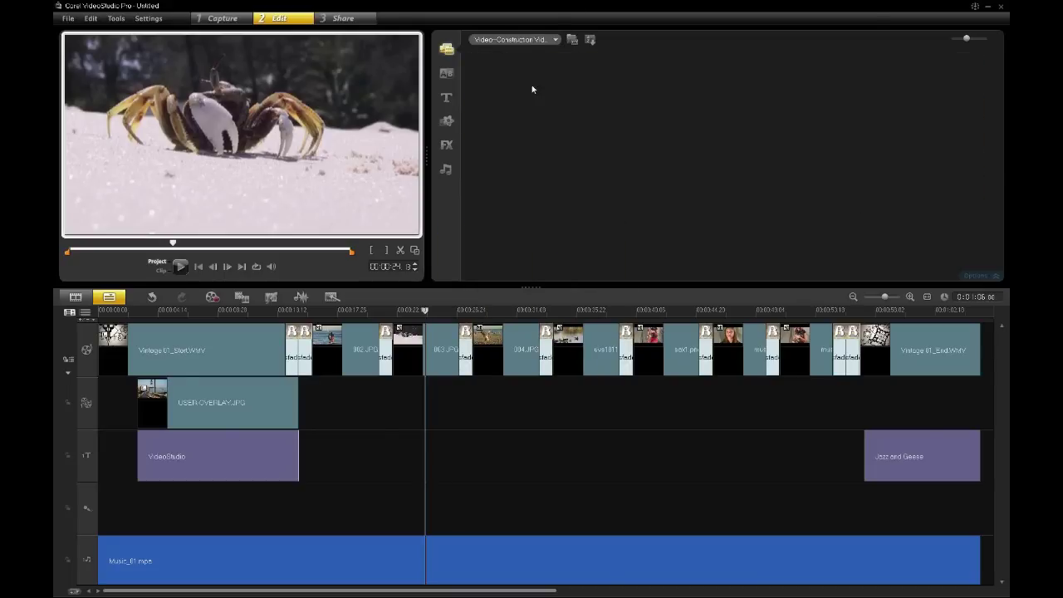
pyautogui.rightClick(533, 88)
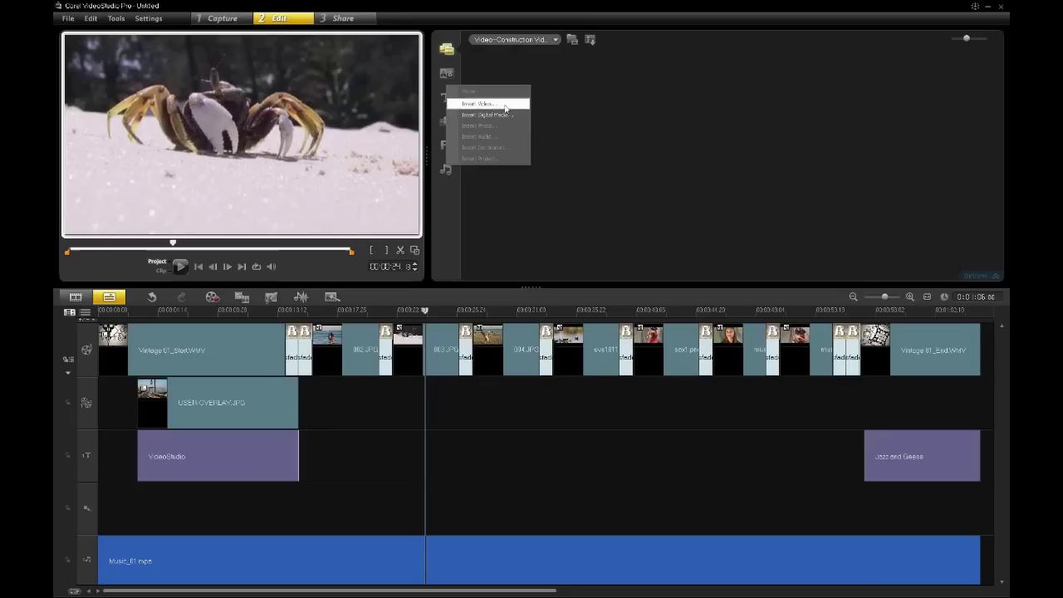
pyautogui.click(587, 133)
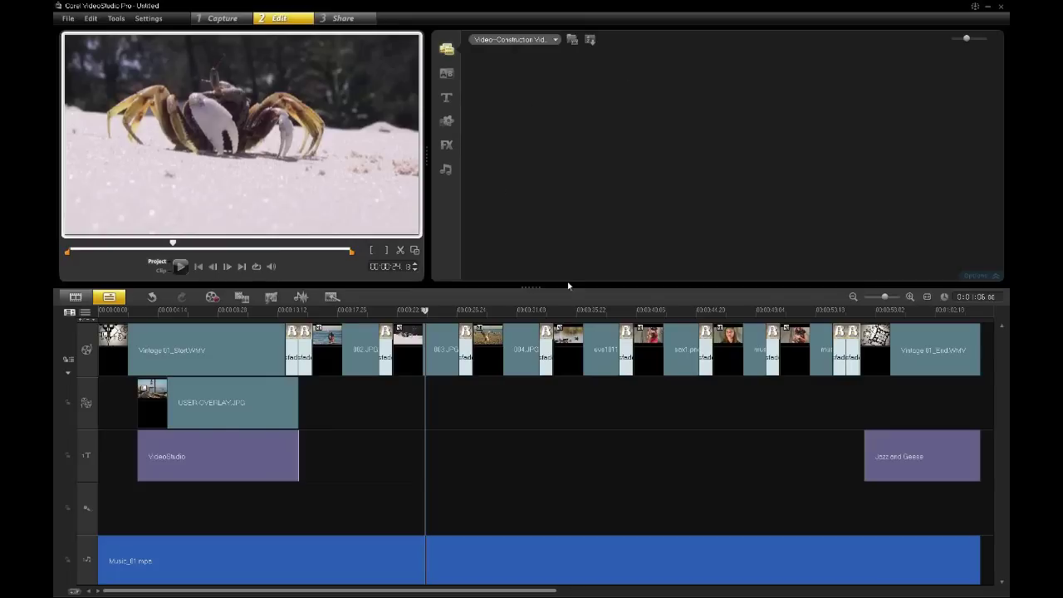
# Step: Copy the ovs1011 and sax1 timeline clips into the library
pyautogui.click(584, 352)
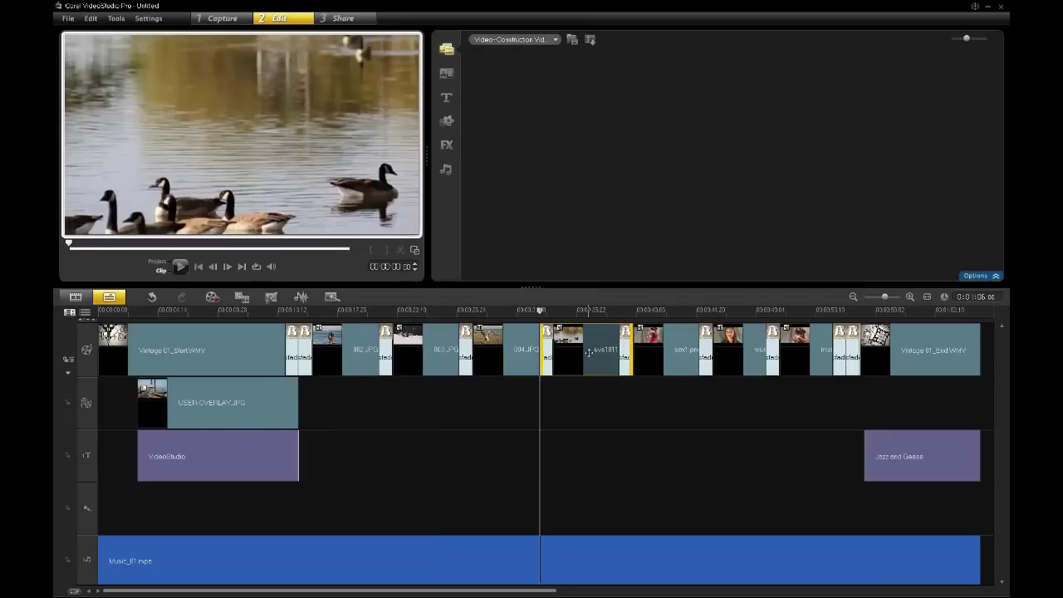
pyautogui.moveTo(567, 179); pyautogui.dragTo(570, 183)
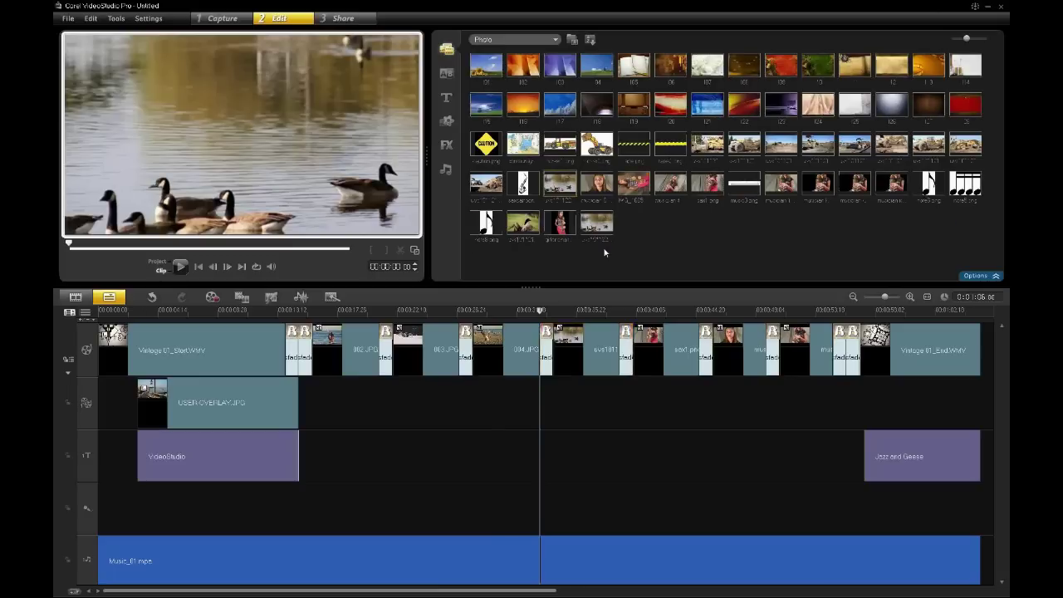
pyautogui.moveTo(663, 352); pyautogui.dragTo(652, 229)
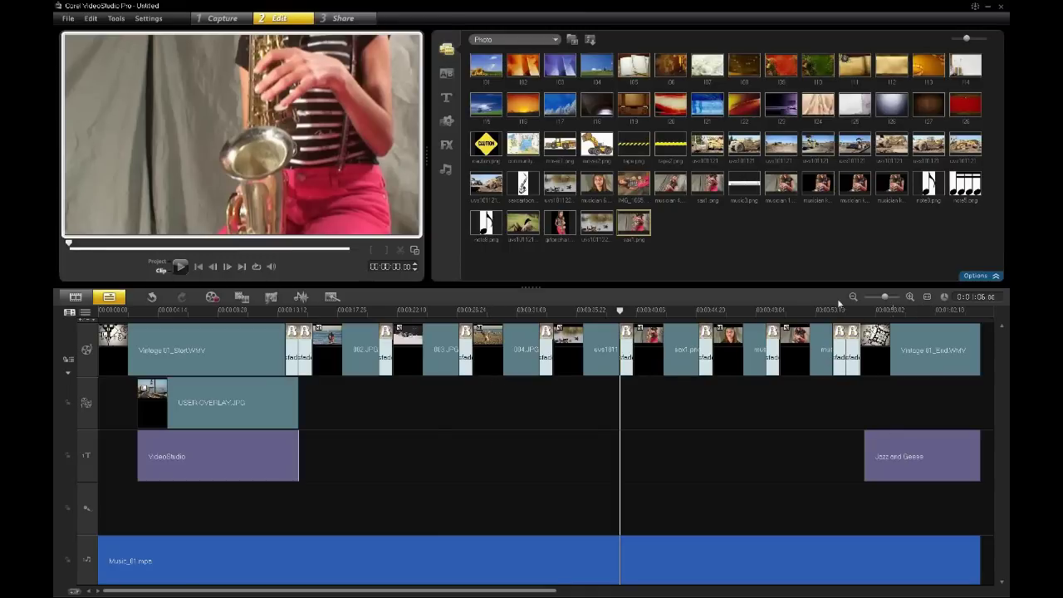
# Step: Copy the Jazz and Geese title from the timeline into the My Favorites title library
pyautogui.click(446, 99)
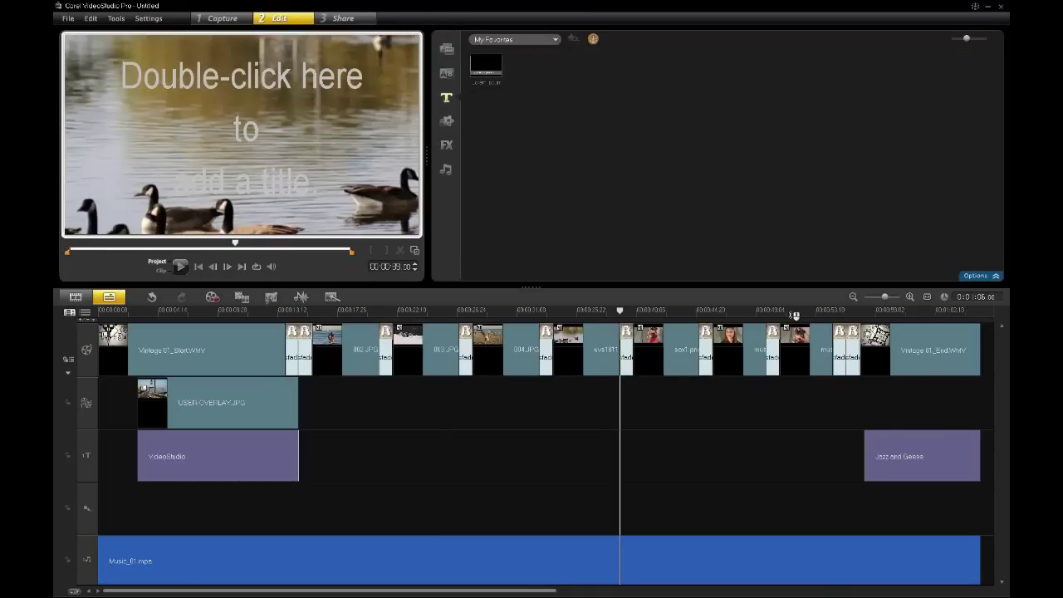
pyautogui.click(907, 309)
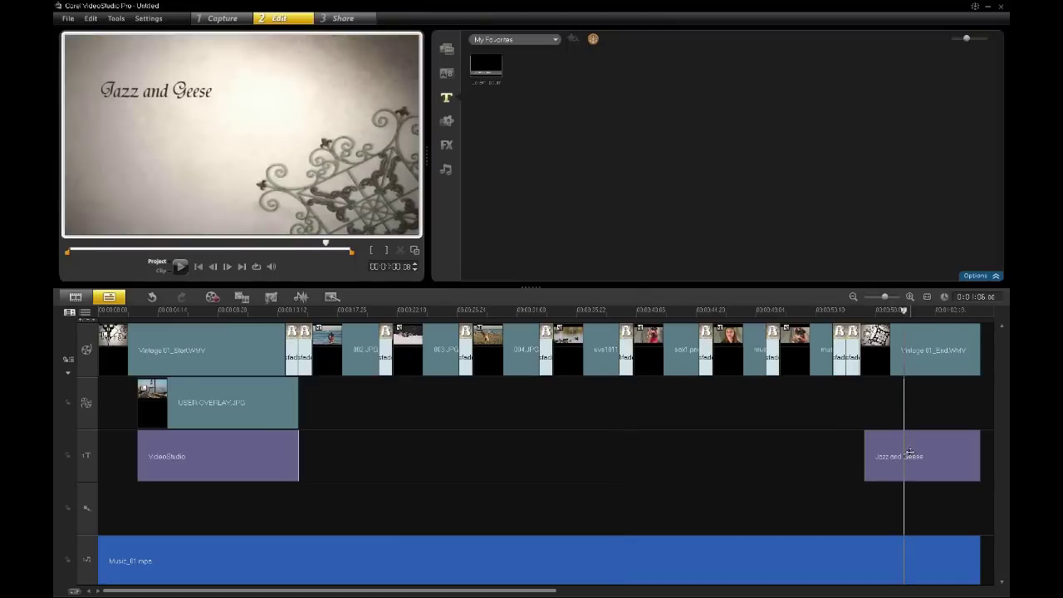
pyautogui.moveTo(910, 453); pyautogui.dragTo(608, 192)
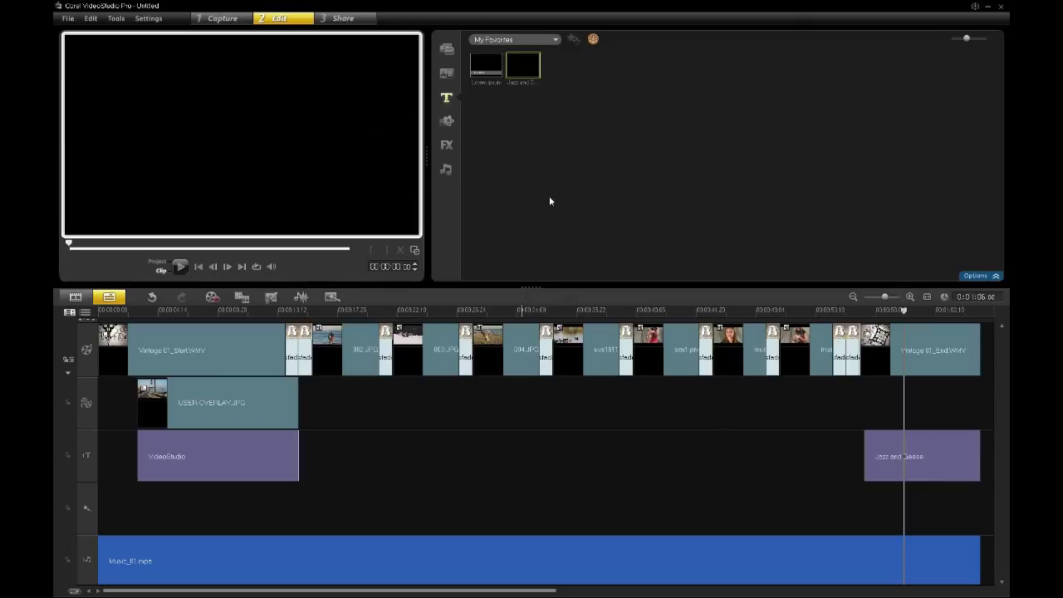
# Step: Show Video clips and place 101118_002432_import.MOV after Vintage 01_End.WMV on the Video Track
pyautogui.click(447, 48)
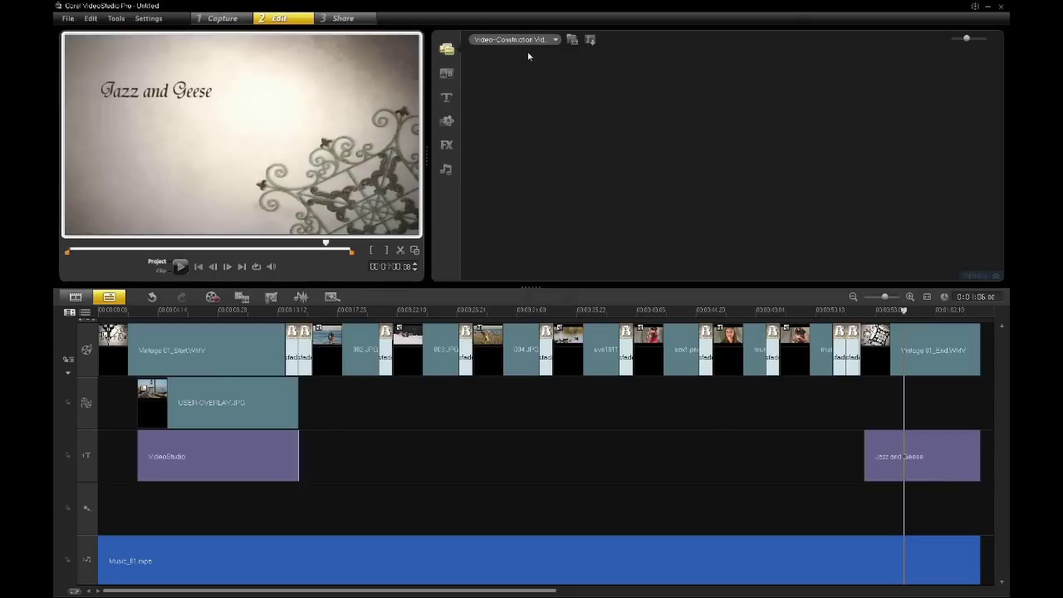
pyautogui.click(515, 40)
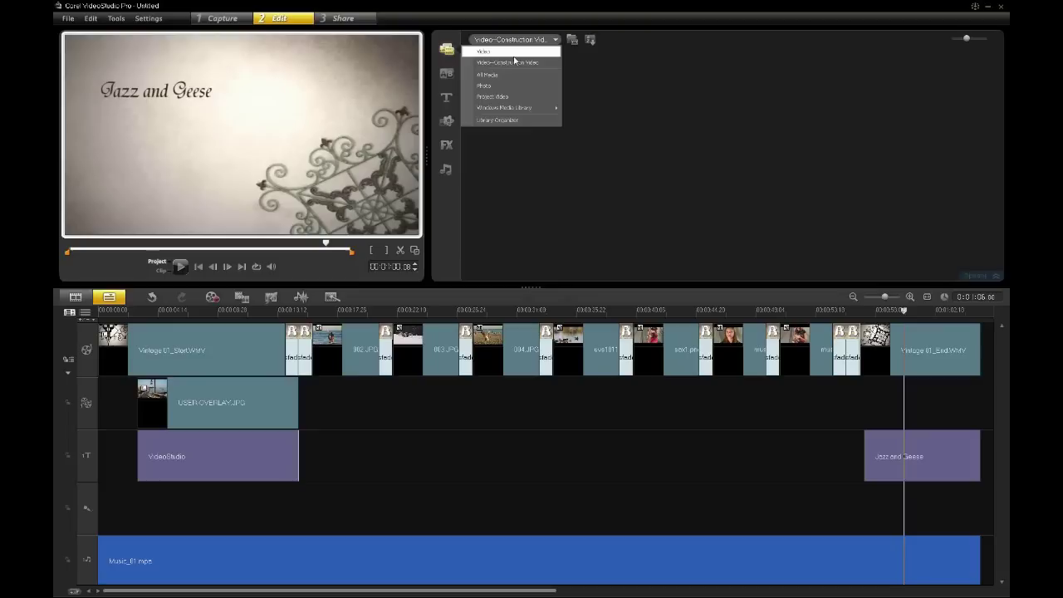
pyautogui.click(514, 53)
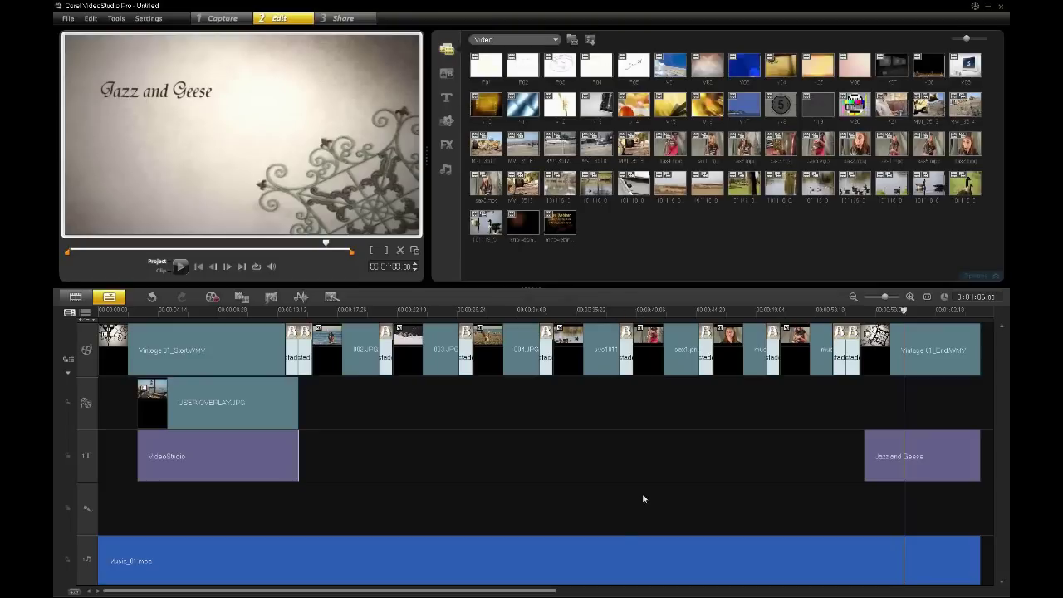
pyautogui.moveTo(492, 591); pyautogui.dragTo(694, 591)
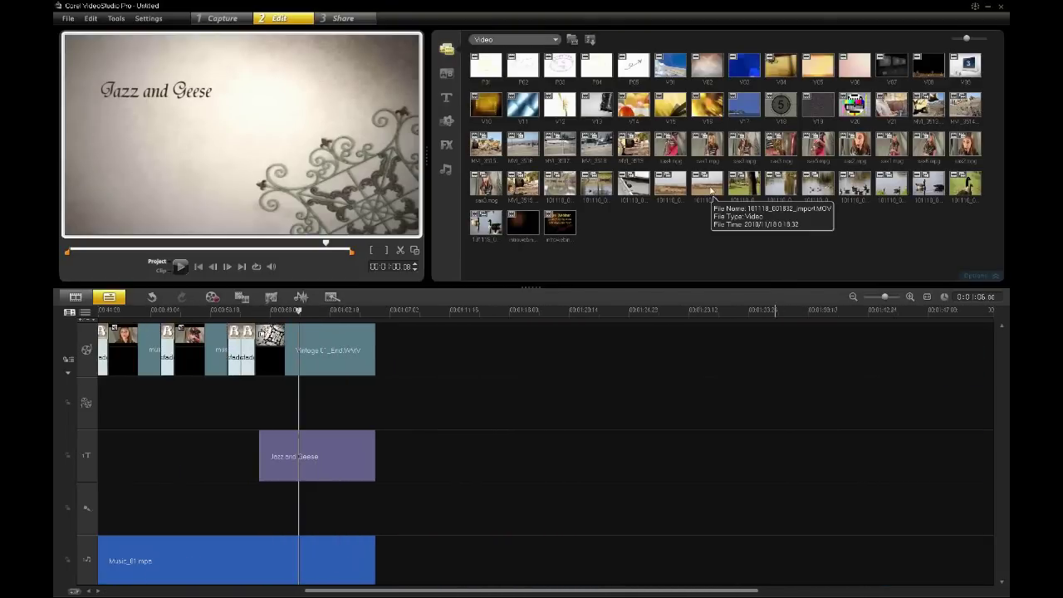
pyautogui.moveTo(806, 195); pyautogui.dragTo(498, 362)
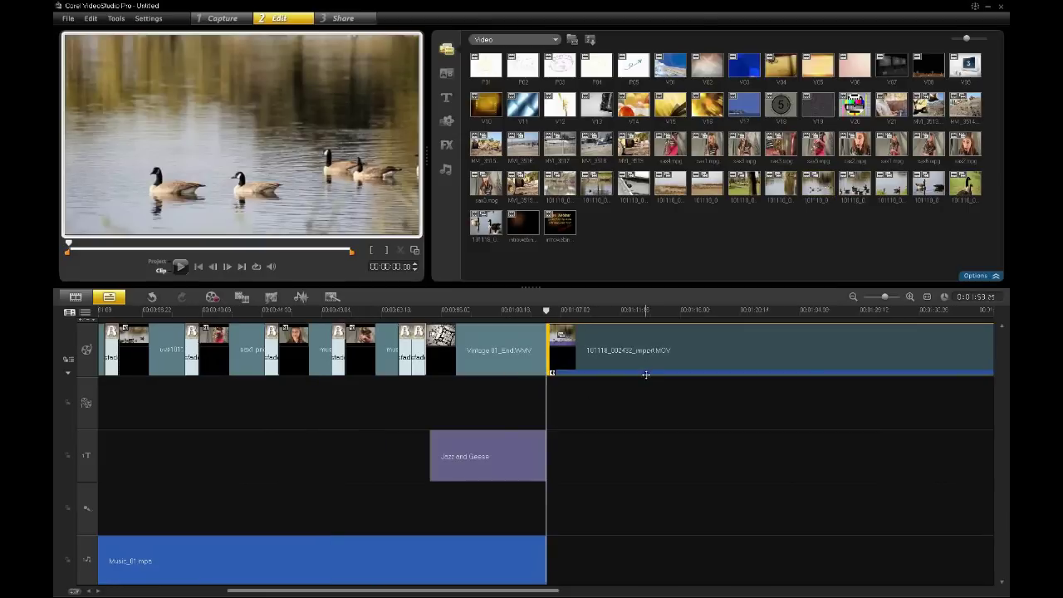
# Step: Apply the FX library's Flip filter to the 101118_002432_import.MOV geese clip
pyautogui.rightClick(683, 351)
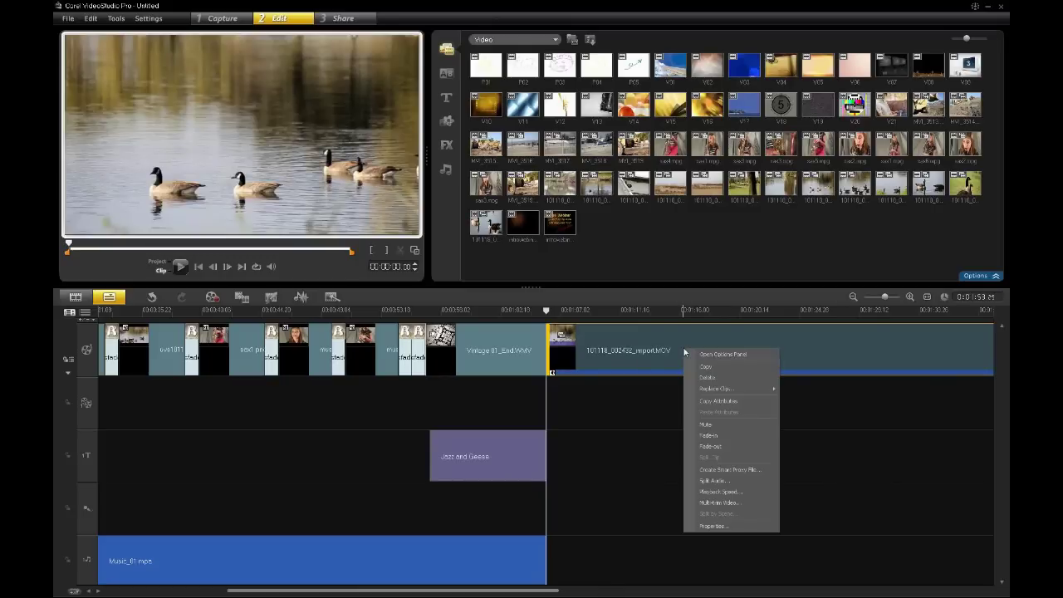
pyautogui.click(641, 344)
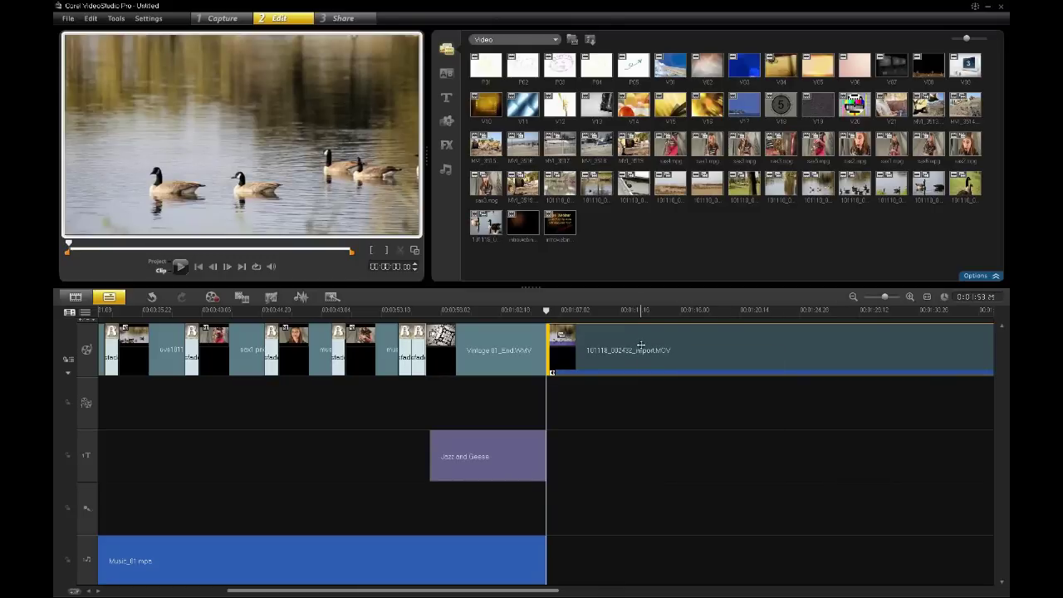
pyautogui.click(446, 144)
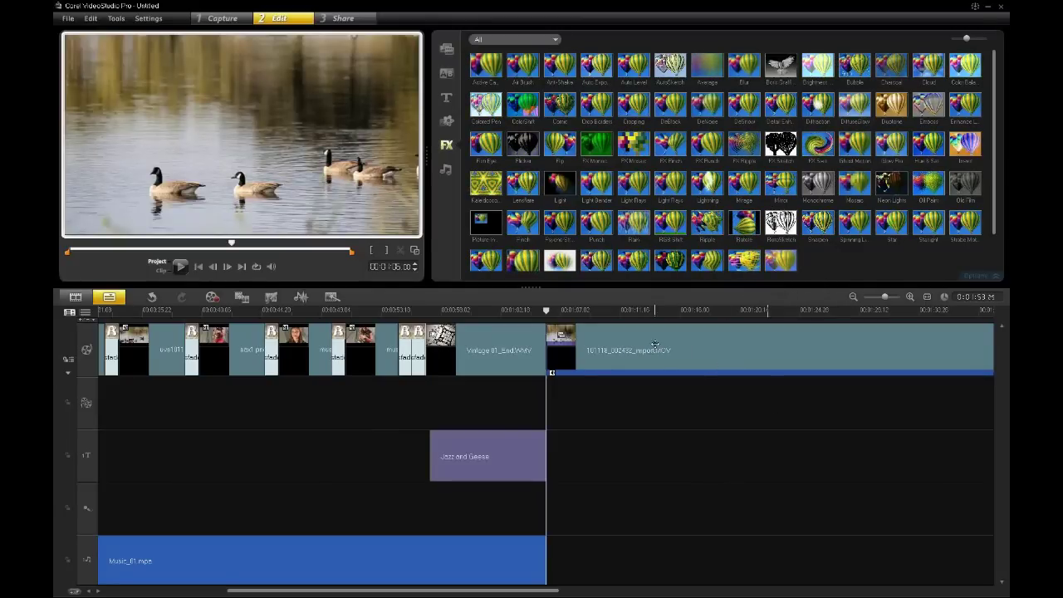
pyautogui.click(560, 145)
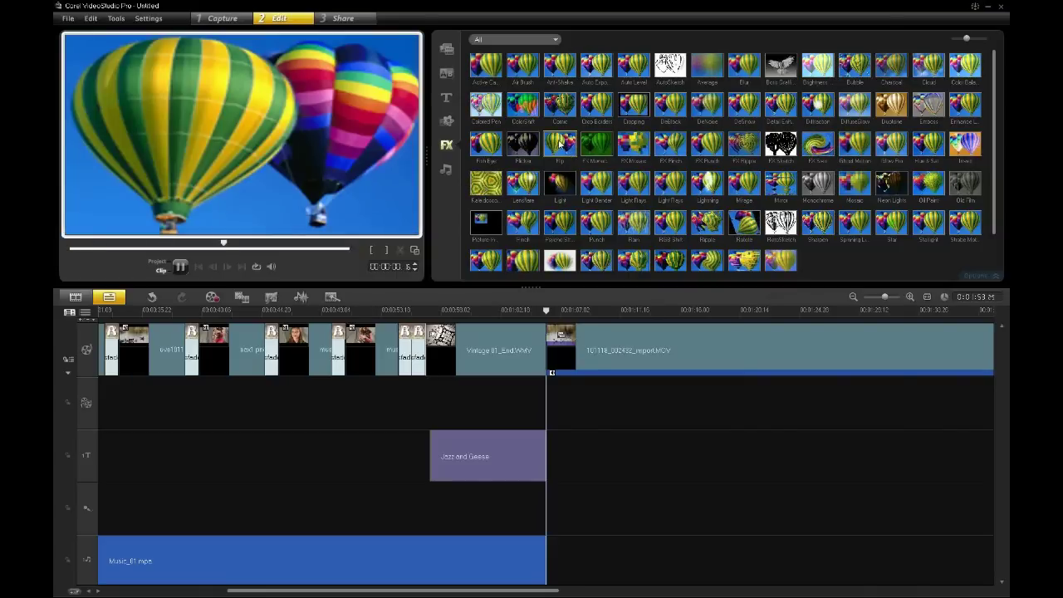
pyautogui.moveTo(561, 145); pyautogui.dragTo(631, 345)
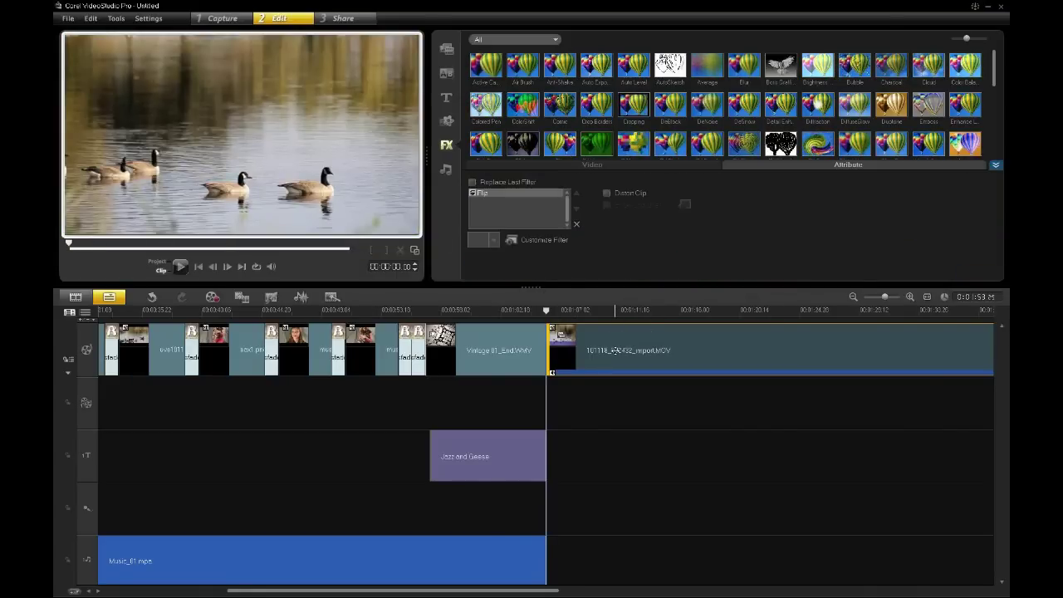
# Step: In the Flip filter settings, compare Horizontal, Vertical and Both, settling on Vertical
pyautogui.click(544, 240)
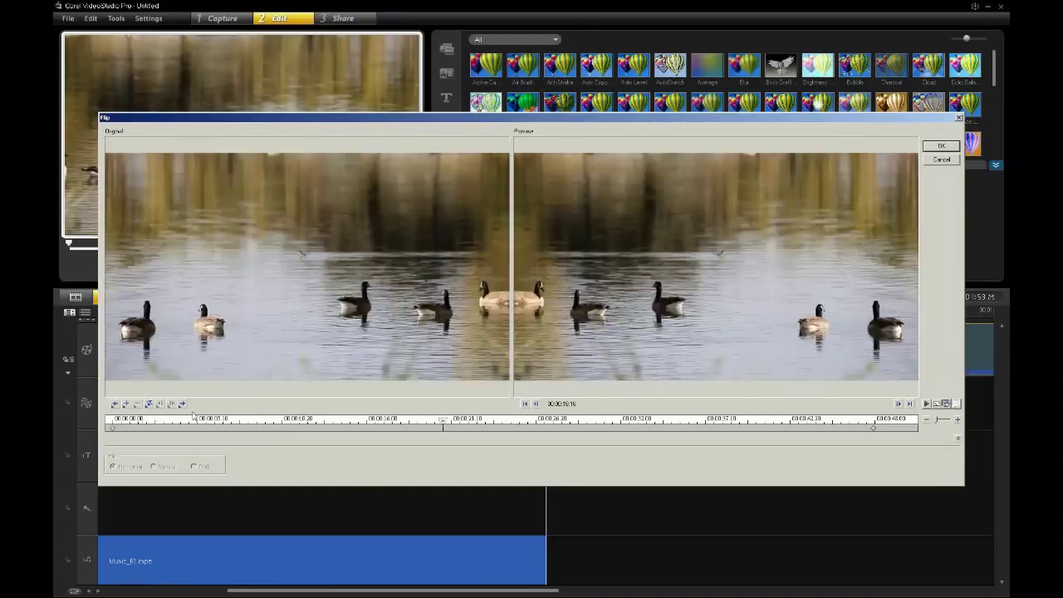
pyautogui.click(153, 467)
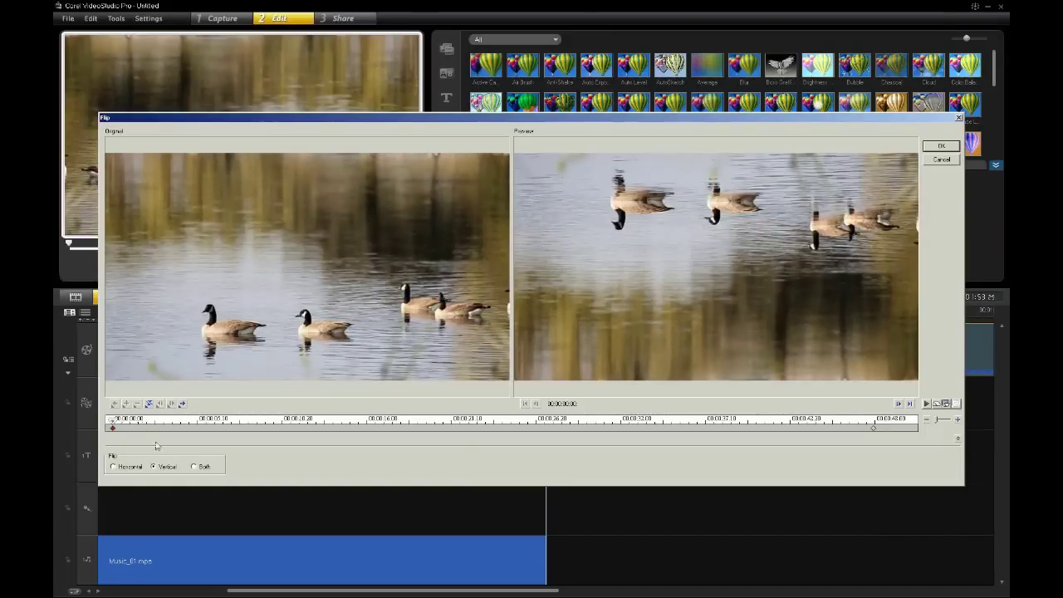
pyautogui.click(194, 466)
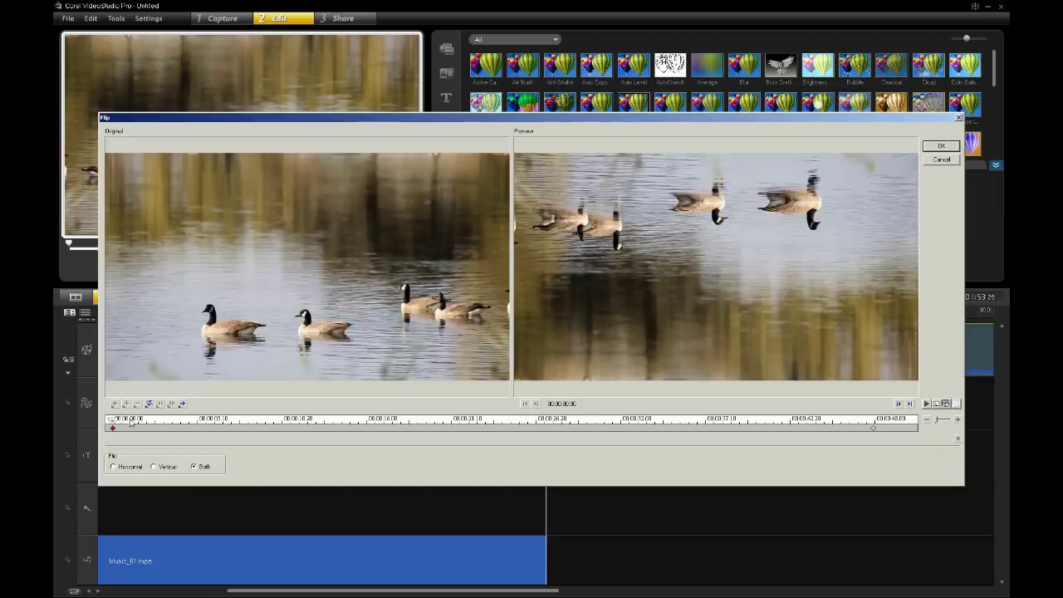
pyautogui.click(115, 465)
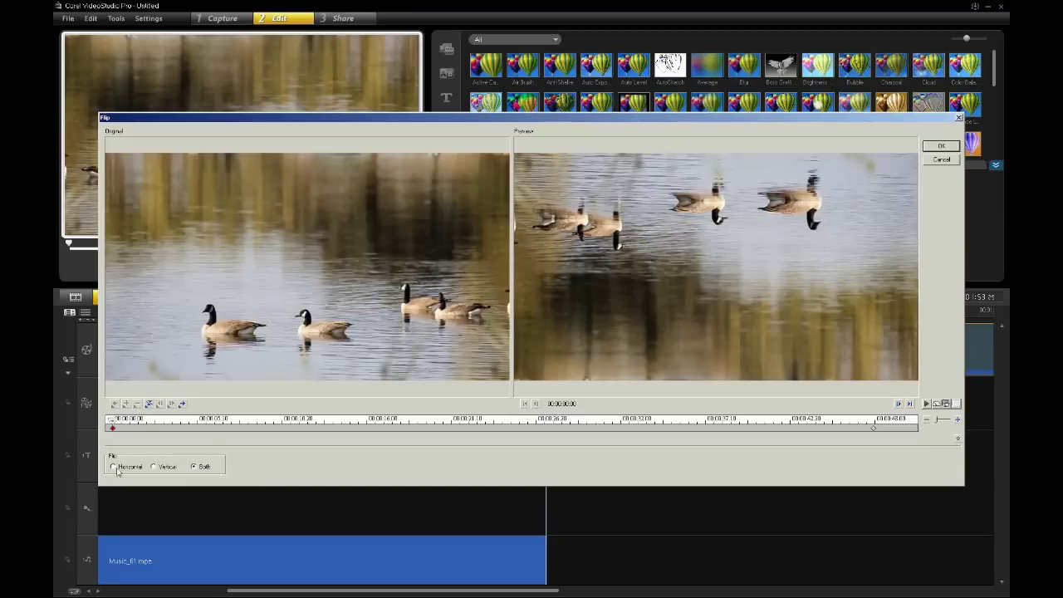
pyautogui.click(154, 466)
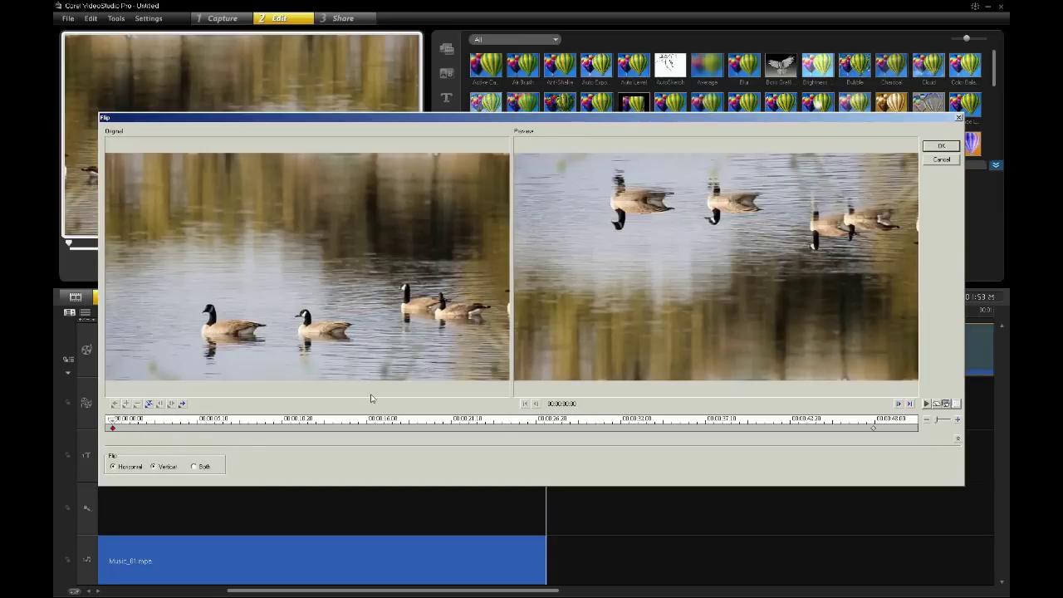
# Step: Confirm the vertical flip and move the geese clip onto the Overlay Track
pyautogui.click(940, 146)
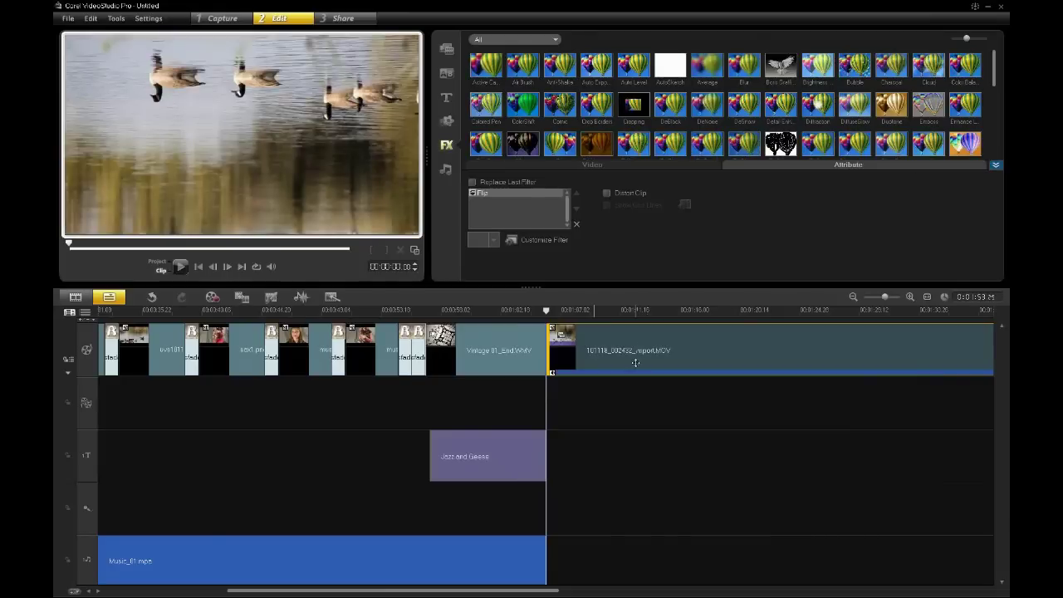
pyautogui.click(607, 311)
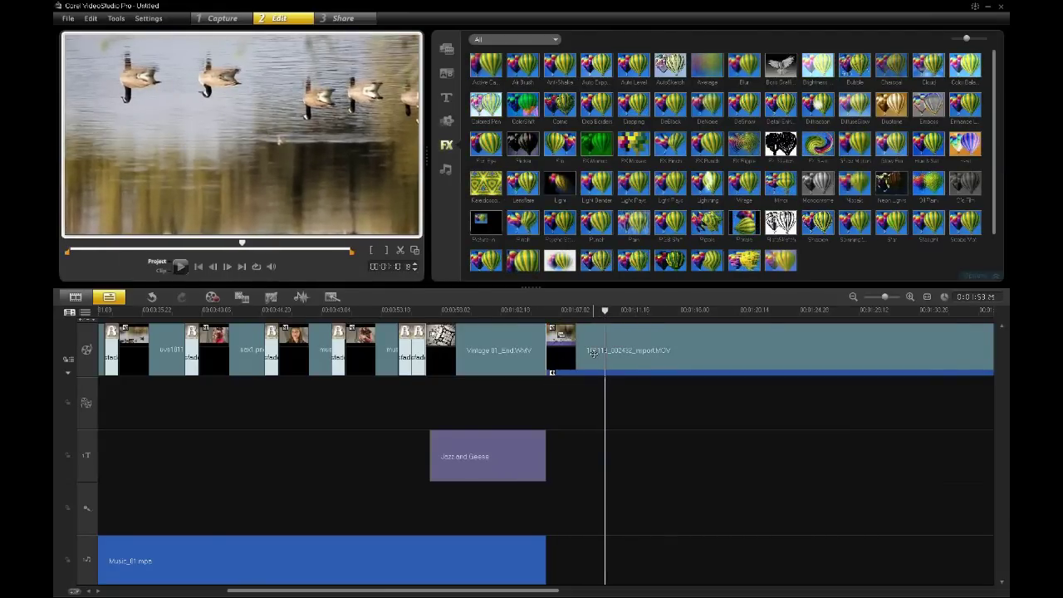
pyautogui.moveTo(592, 350); pyautogui.dragTo(602, 407)
# Step: Paste a copy onto the Video Track, delete its Flip filter, and preview around 1:15
pyautogui.rightClick(603, 407)
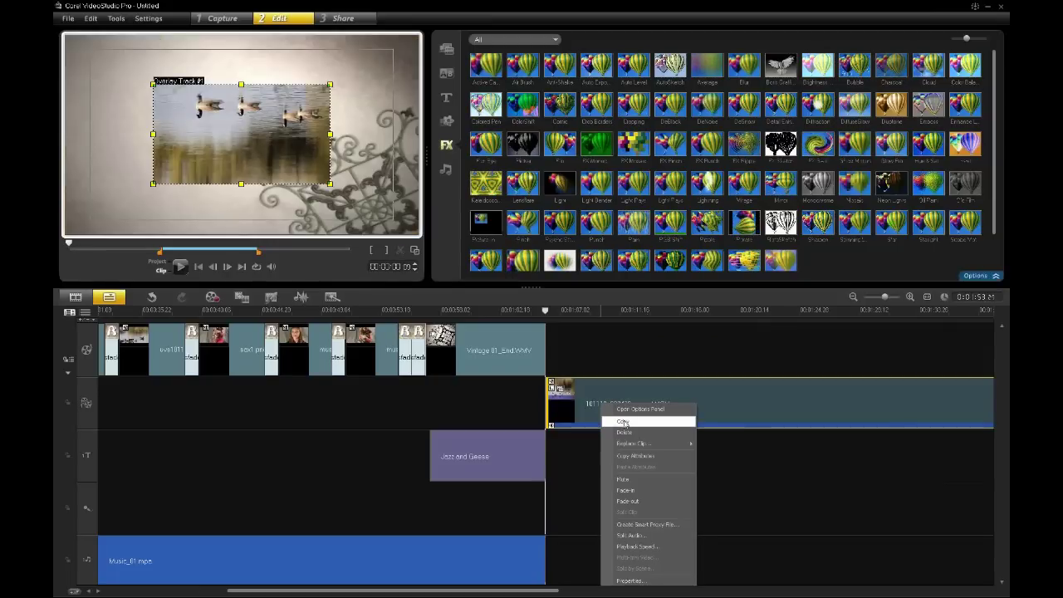
pyautogui.click(622, 420)
pyautogui.click(579, 350)
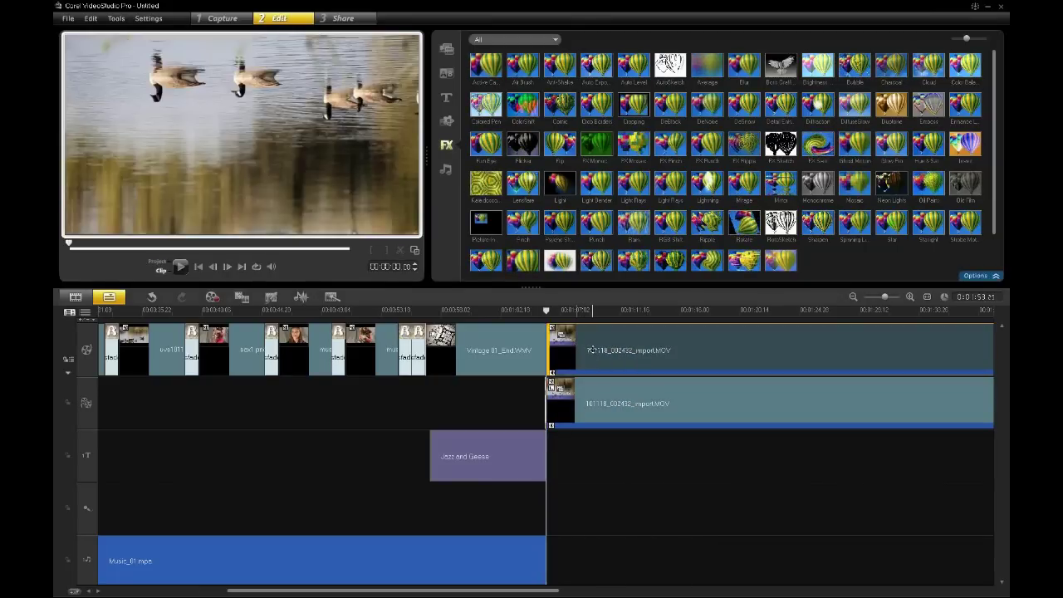
pyautogui.doubleClick(591, 350)
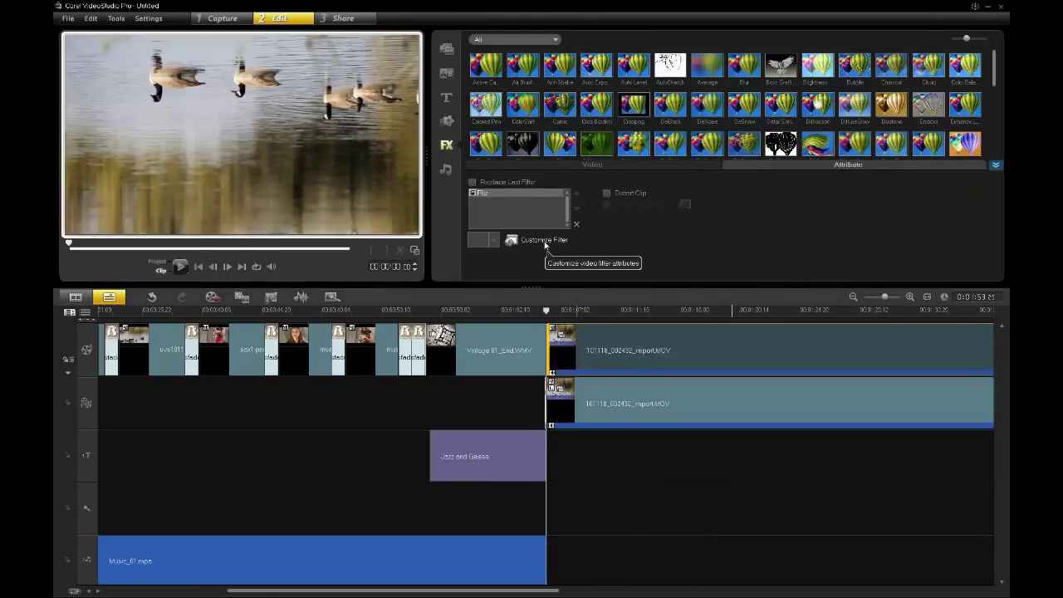
pyautogui.click(575, 224)
pyautogui.click(573, 310)
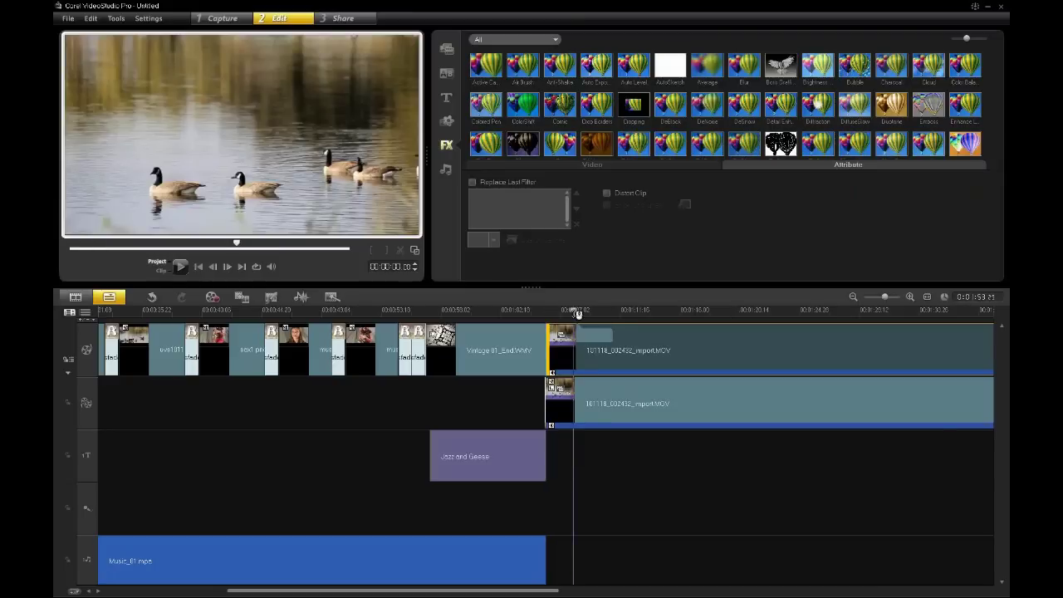
pyautogui.moveTo(573, 309); pyautogui.dragTo(635, 310)
# Step: Shrink the main-track geese clip and move it higher in the frame
pyautogui.click(613, 349)
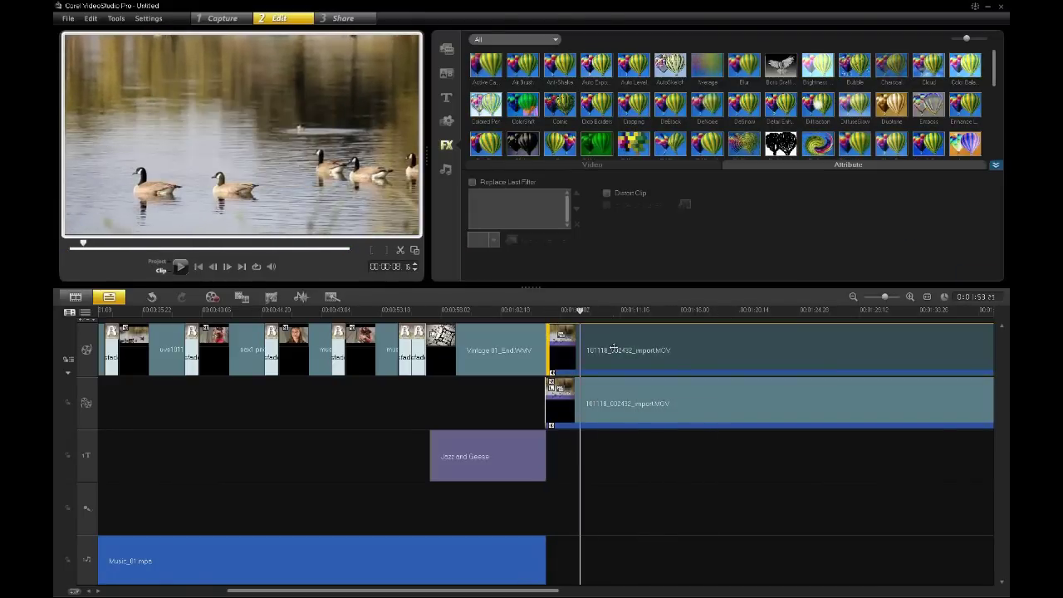
pyautogui.click(606, 193)
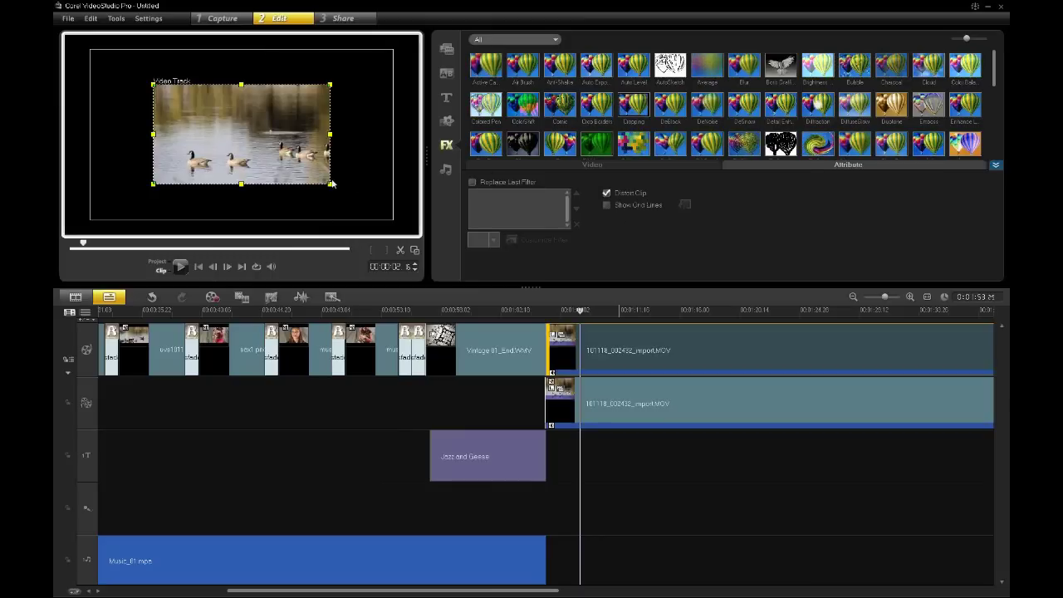
pyautogui.moveTo(330, 185); pyautogui.dragTo(299, 166)
pyautogui.moveTo(224, 125); pyautogui.dragTo(236, 100)
pyautogui.click(602, 366)
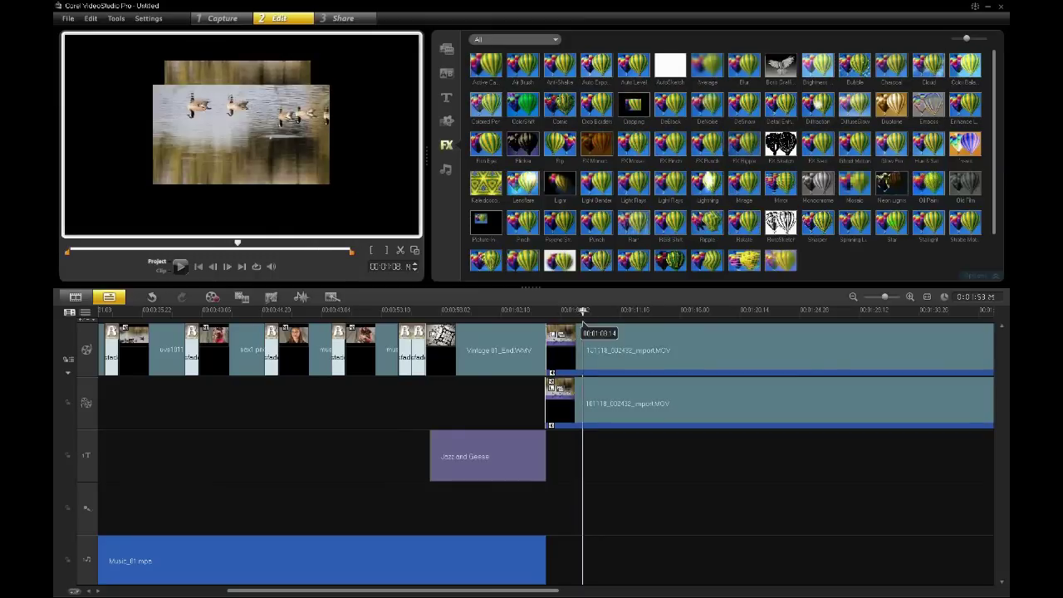
# Step: Resize and reposition the flipped overlay geese clip beneath the main clip
pyautogui.click(615, 411)
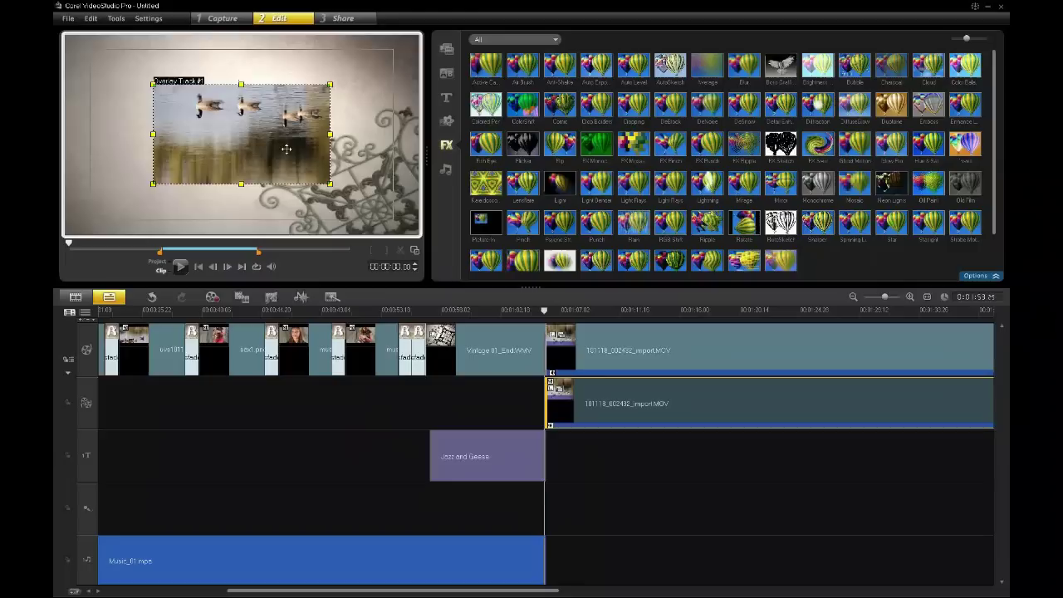
pyautogui.click(349, 178)
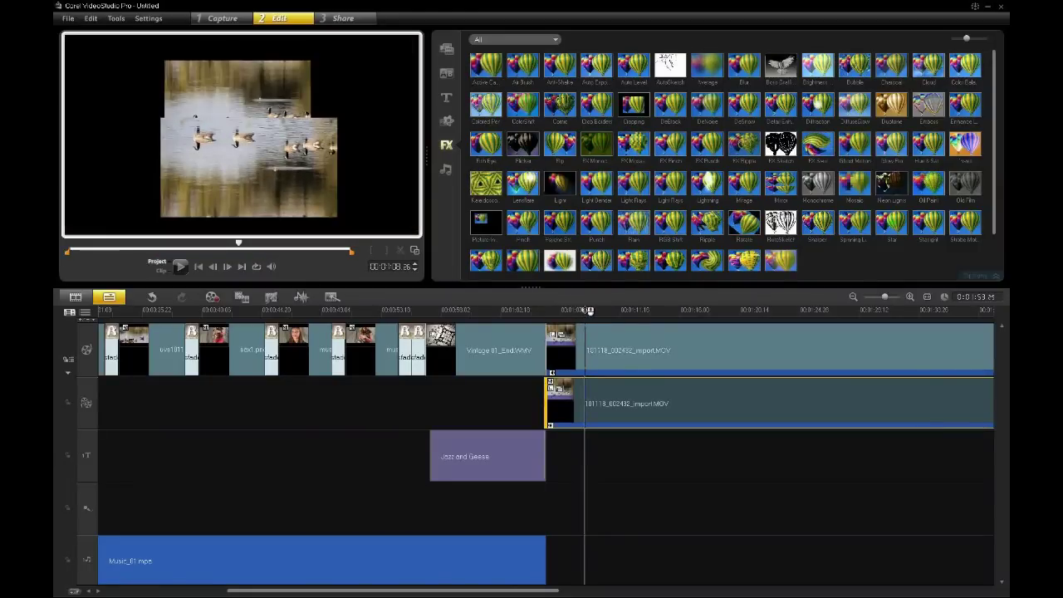
pyautogui.click(660, 408)
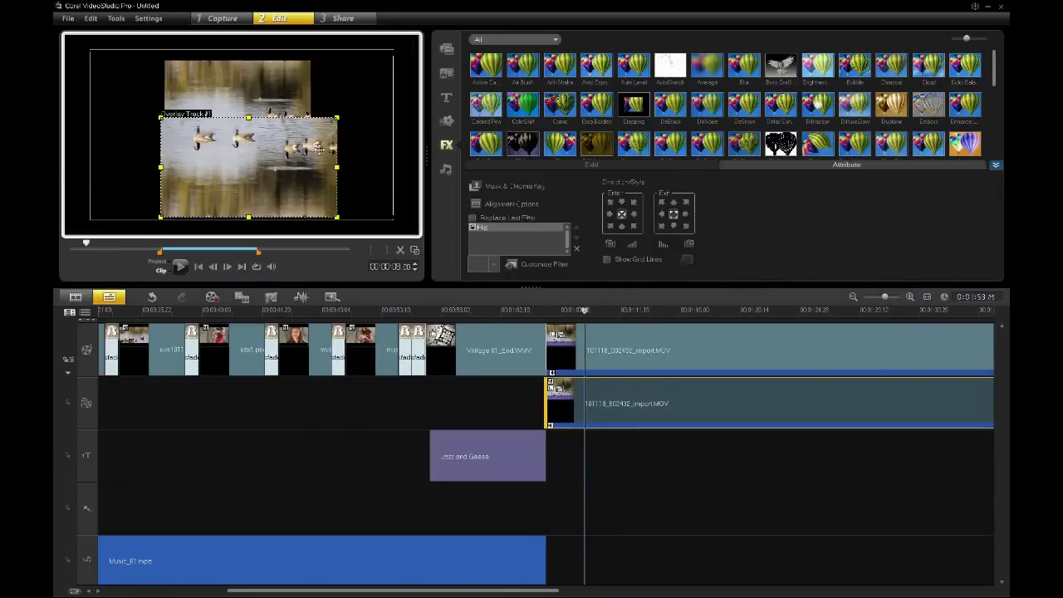
pyautogui.moveTo(336, 118); pyautogui.dragTo(302, 142)
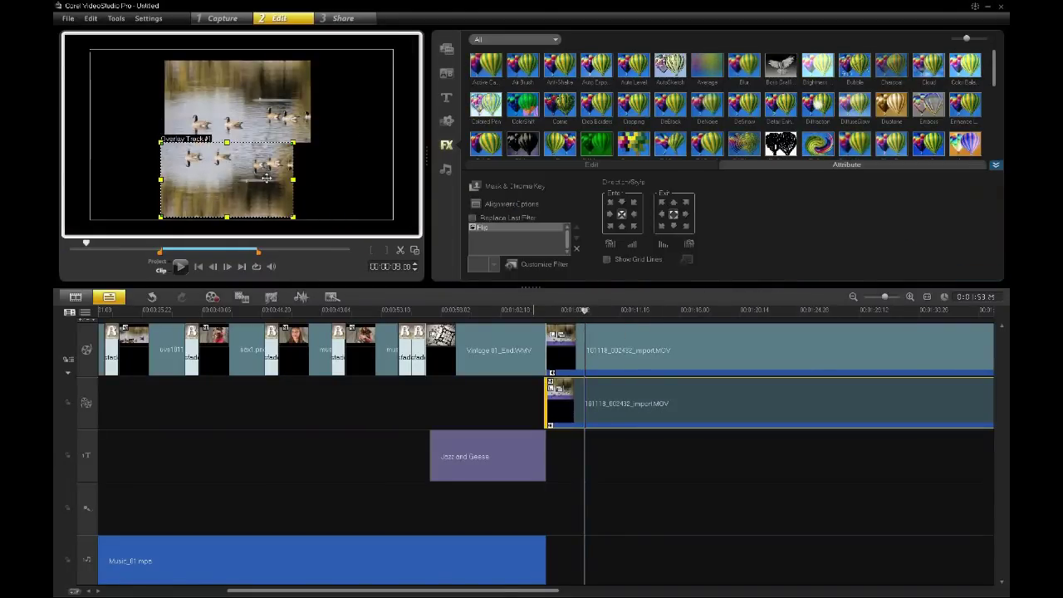
pyautogui.moveTo(274, 179); pyautogui.dragTo(269, 180)
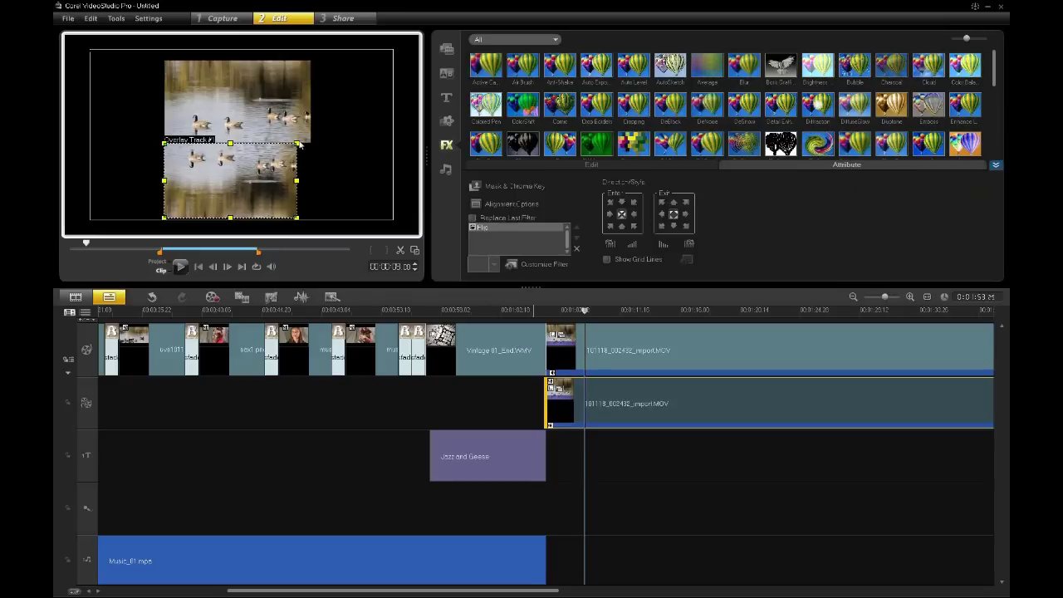
pyautogui.moveTo(297, 218); pyautogui.dragTo(309, 223)
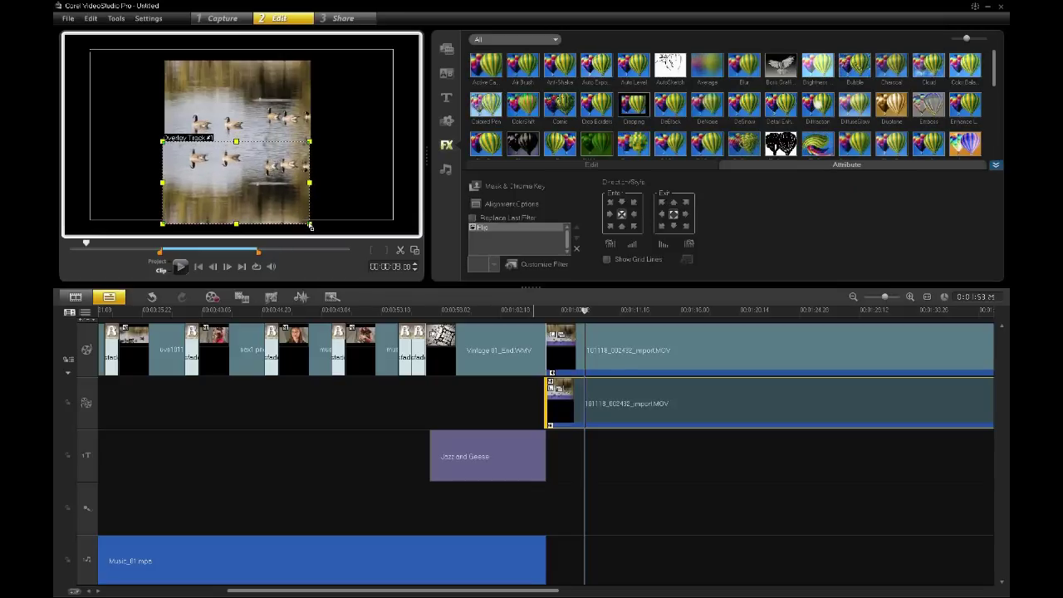
# Step: Pull the overlay's bottom corners outward into a wide reflective-floor trapezoid
pyautogui.moveTo(310, 225); pyautogui.dragTo(347, 222)
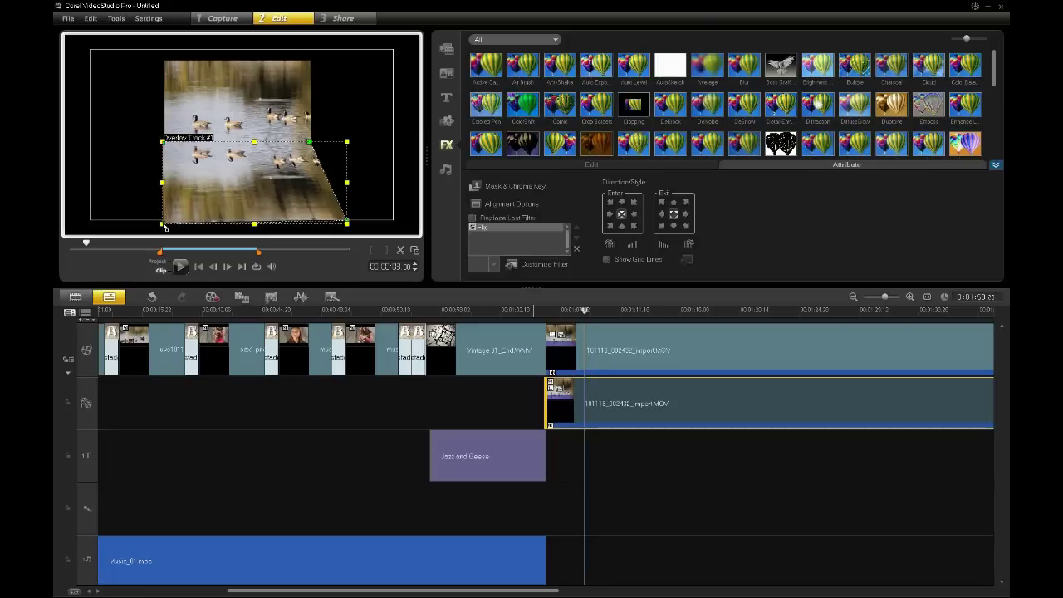
pyautogui.moveTo(164, 226); pyautogui.dragTo(111, 181)
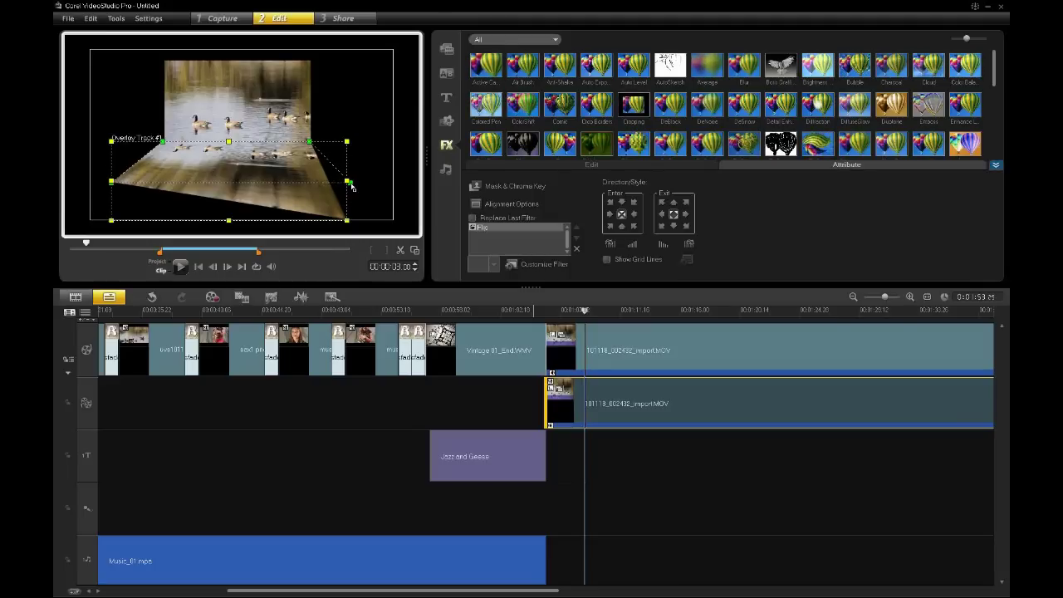
pyautogui.moveTo(352, 188); pyautogui.dragTo(353, 184)
pyautogui.click(588, 310)
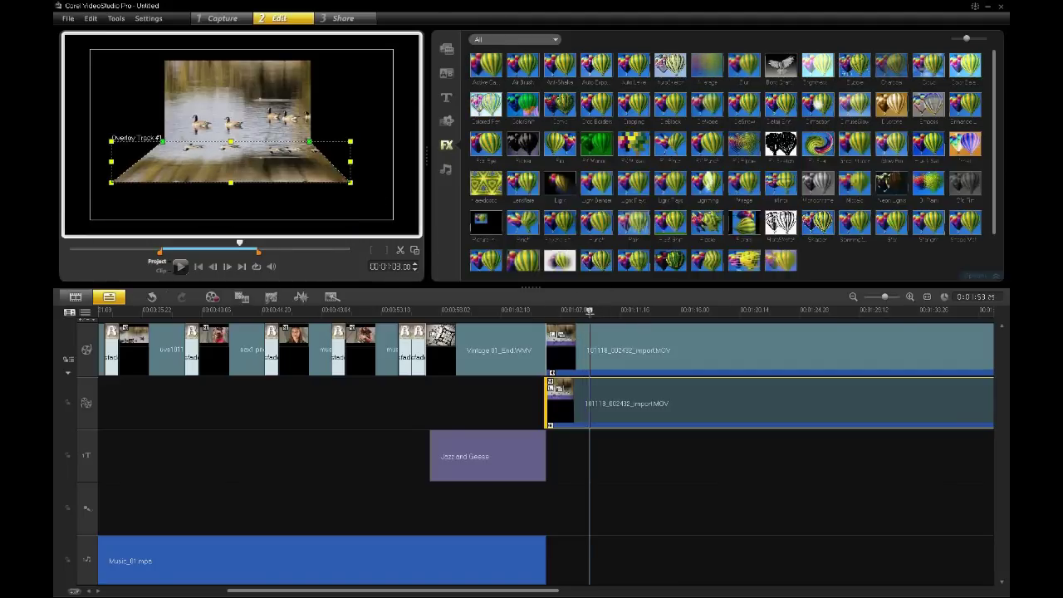
pyautogui.moveTo(589, 310); pyautogui.dragTo(634, 348)
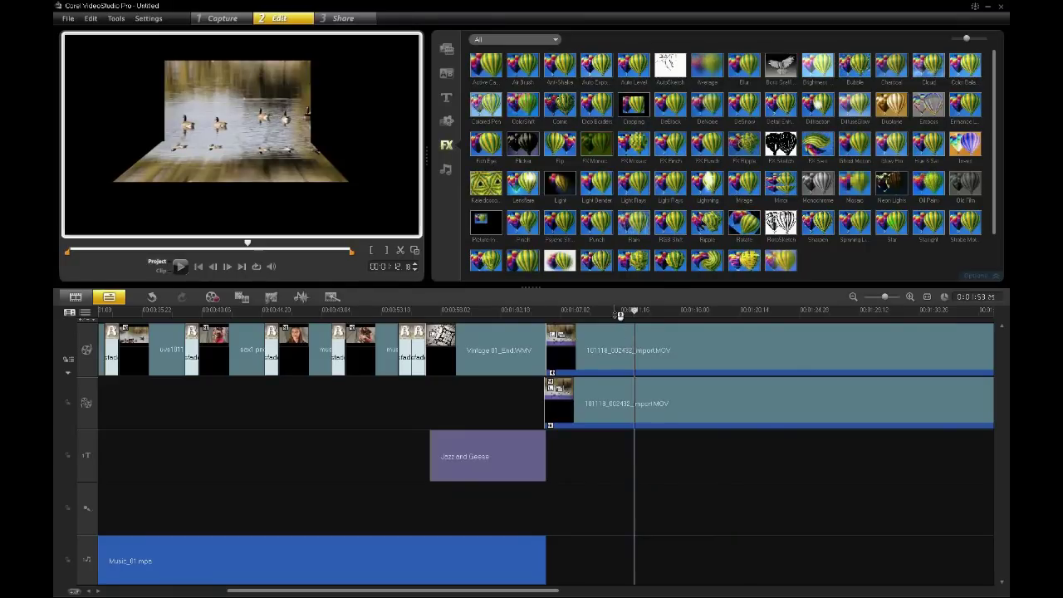
pyautogui.moveTo(622, 313); pyautogui.dragTo(645, 332)
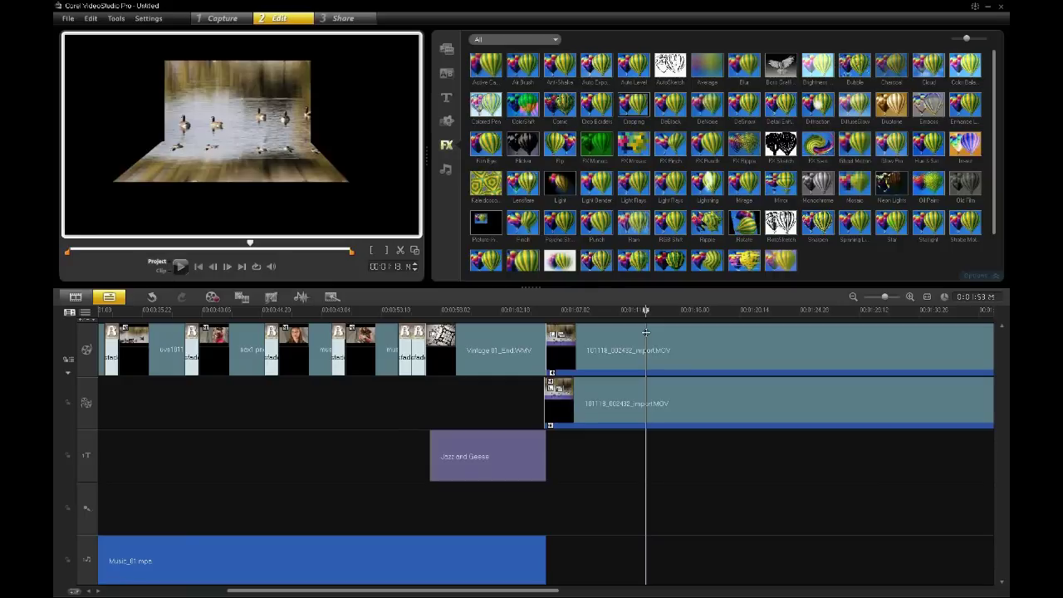
# Step: Go to the Share workspace and browse the Create Video File format submenus (DV, WMV, FLV)
pyautogui.click(346, 19)
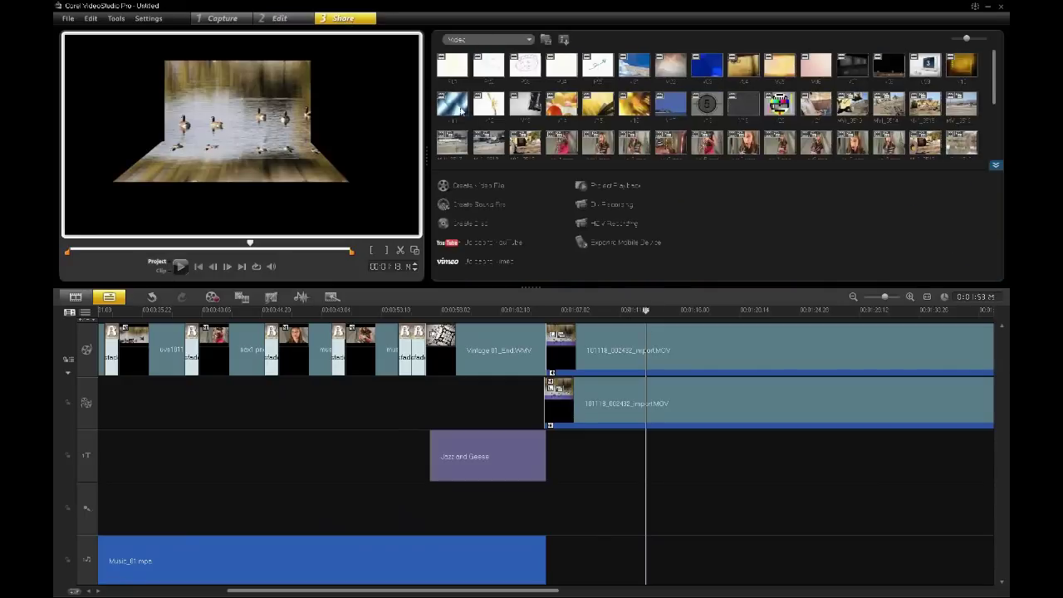
pyautogui.click(481, 186)
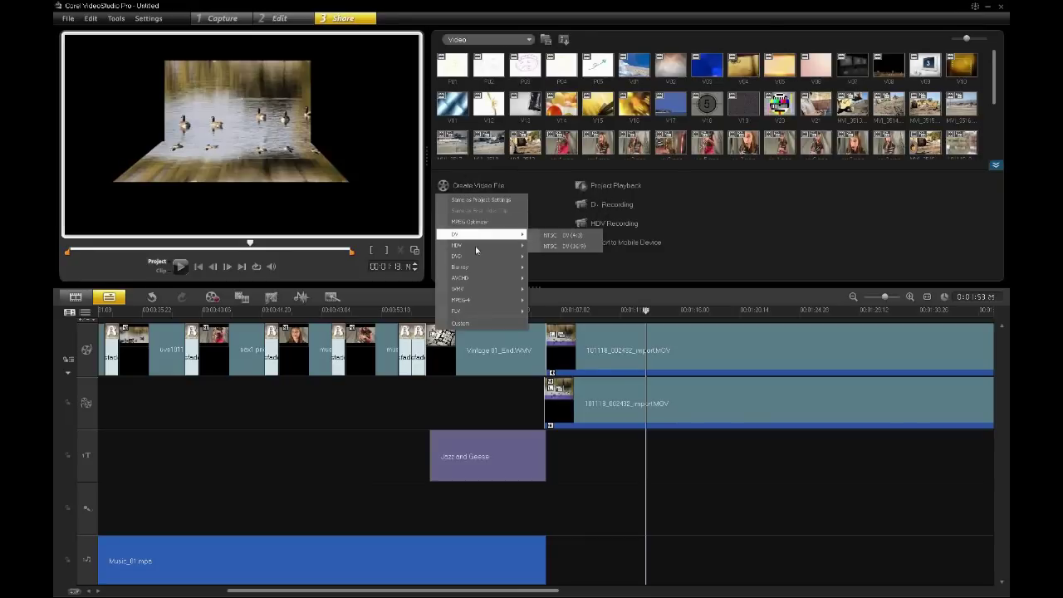
pyautogui.moveTo(466, 314)
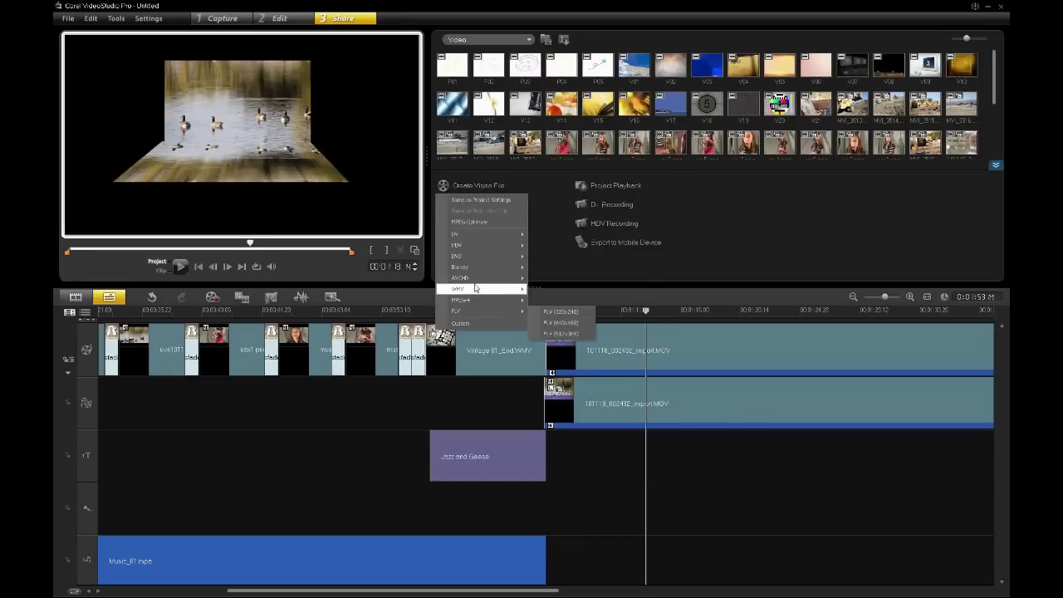
pyautogui.moveTo(474, 290)
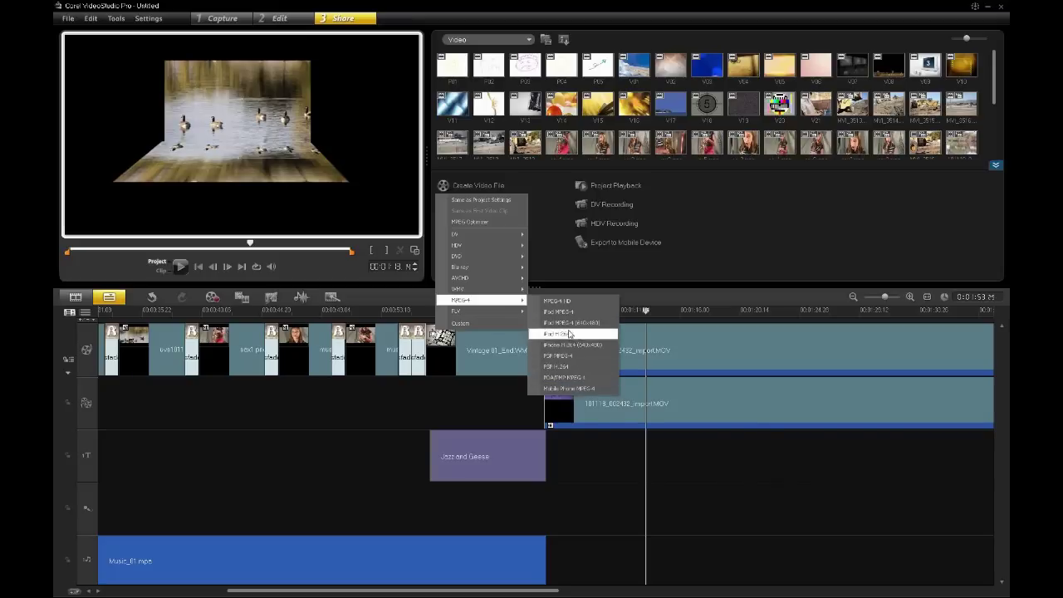
# Step: Start a Custom video file export with Save as type set to Microsoft AVI Files
pyautogui.click(479, 327)
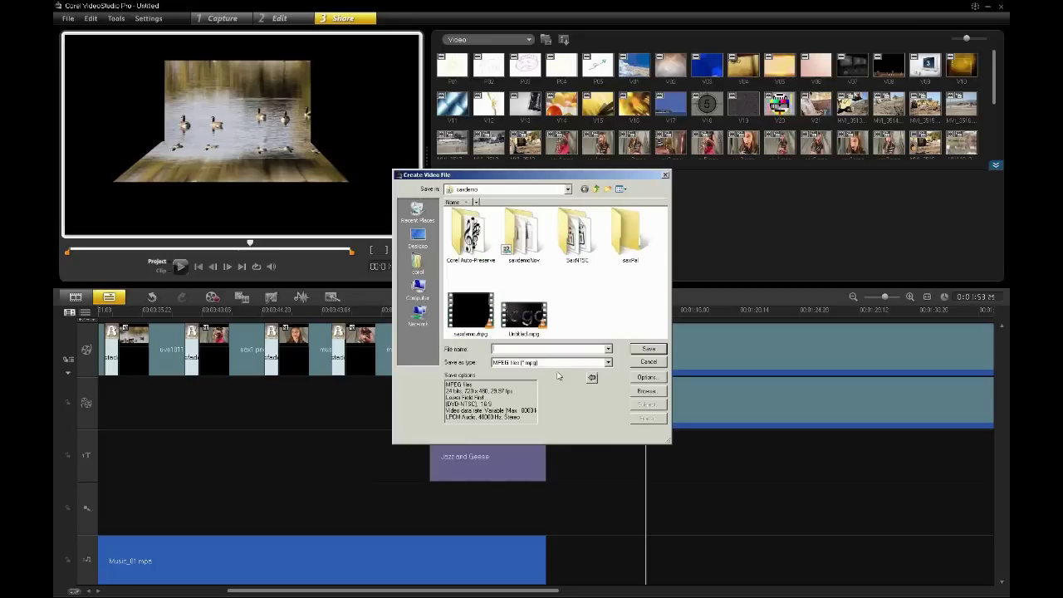
pyautogui.click(559, 364)
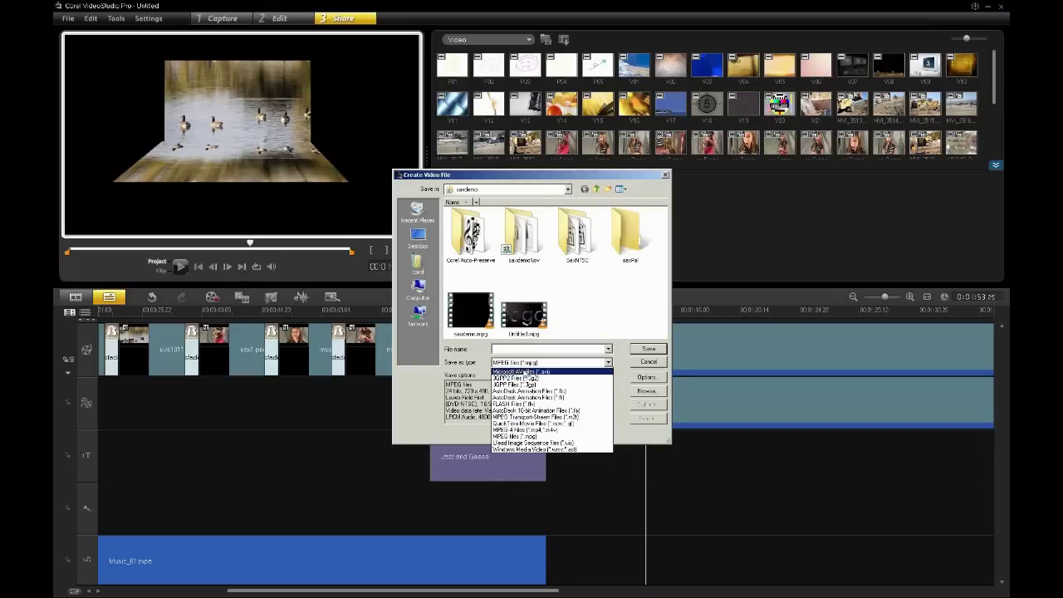
pyautogui.click(523, 371)
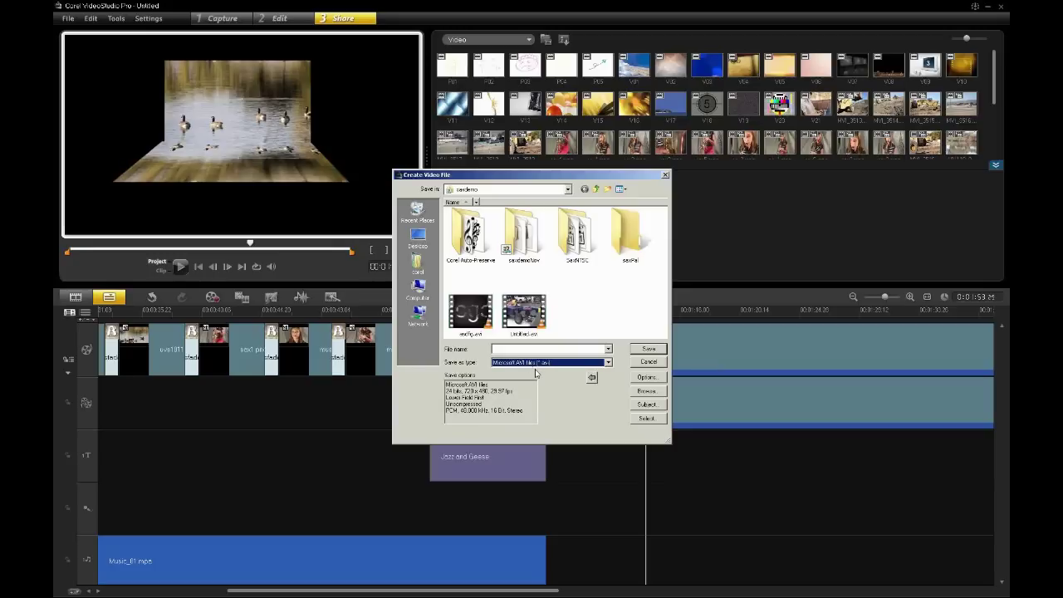
# Step: Review the AVI compression codecs in Video Save Options, leave None, and cancel without changes
pyautogui.click(647, 377)
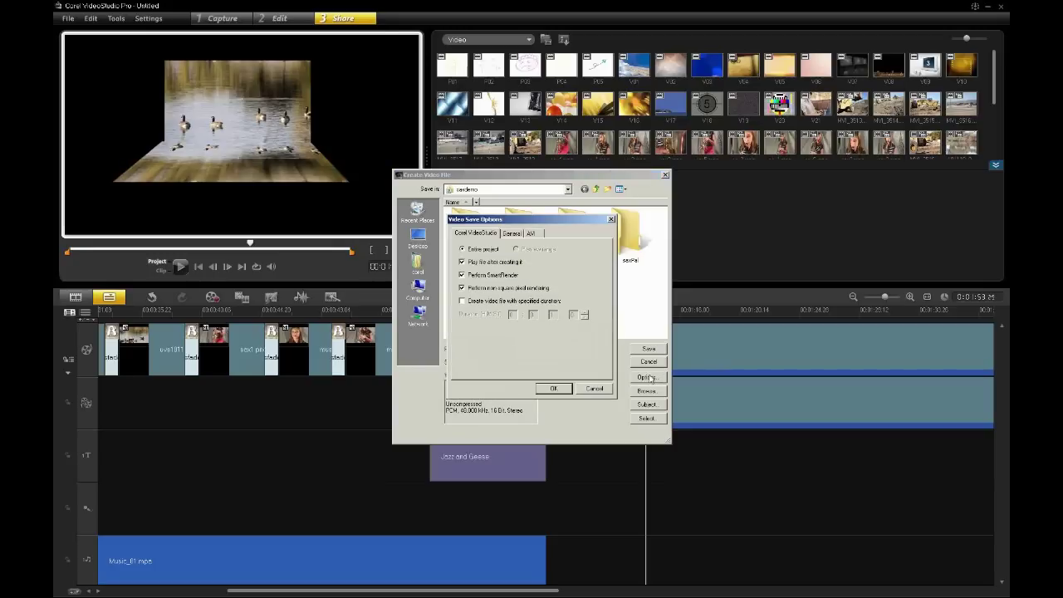
pyautogui.click(511, 234)
pyautogui.click(532, 234)
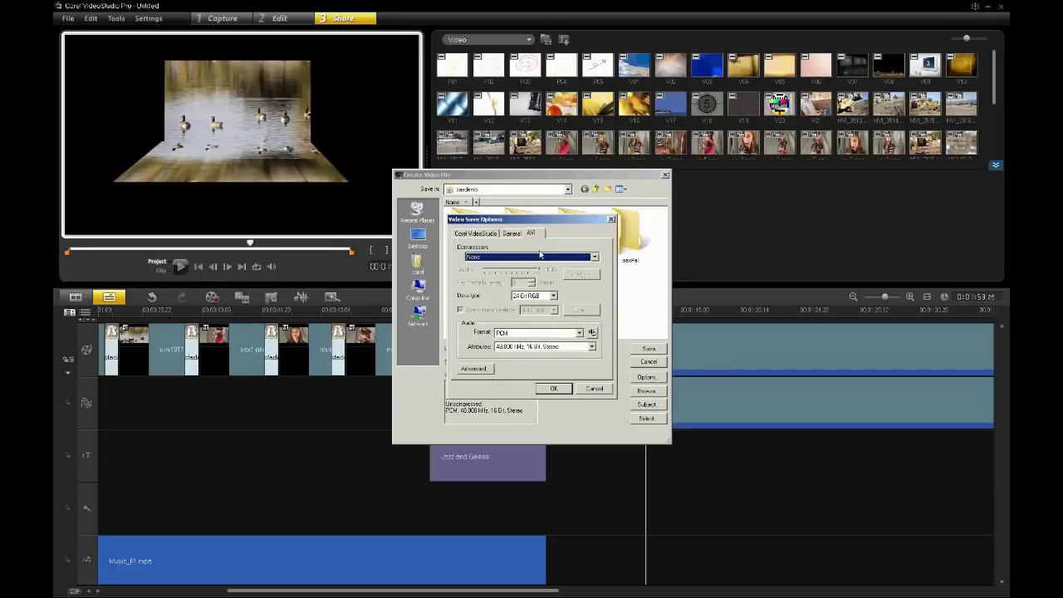
pyautogui.click(526, 259)
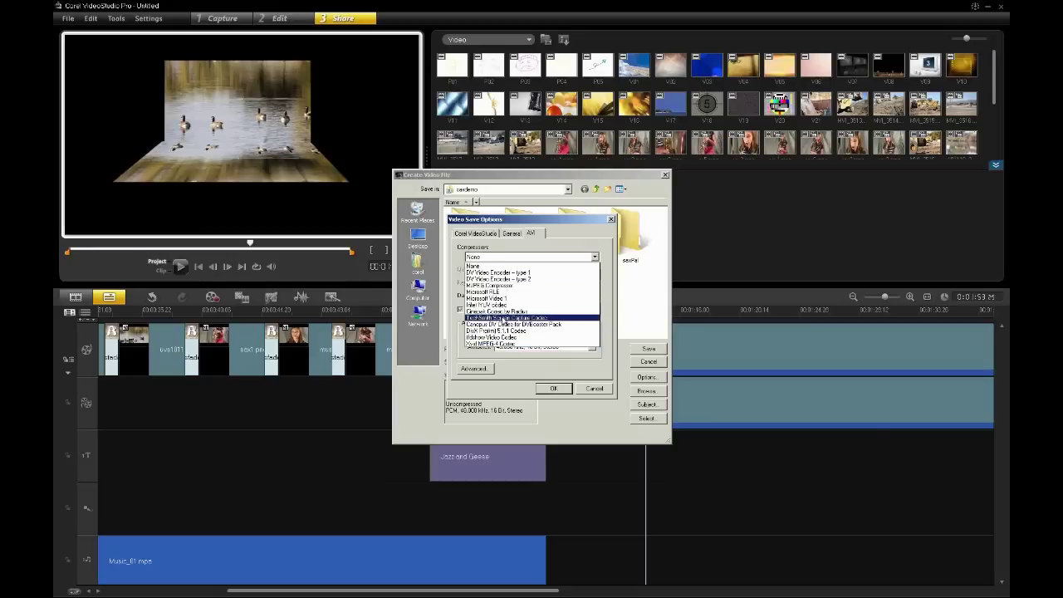
pyautogui.click(597, 395)
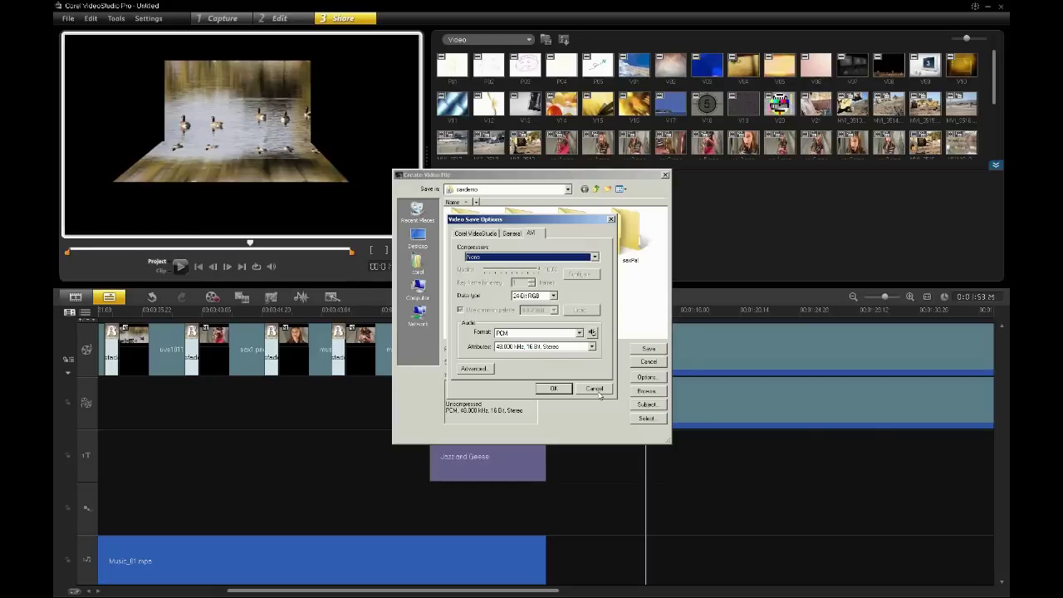
pyautogui.click(596, 390)
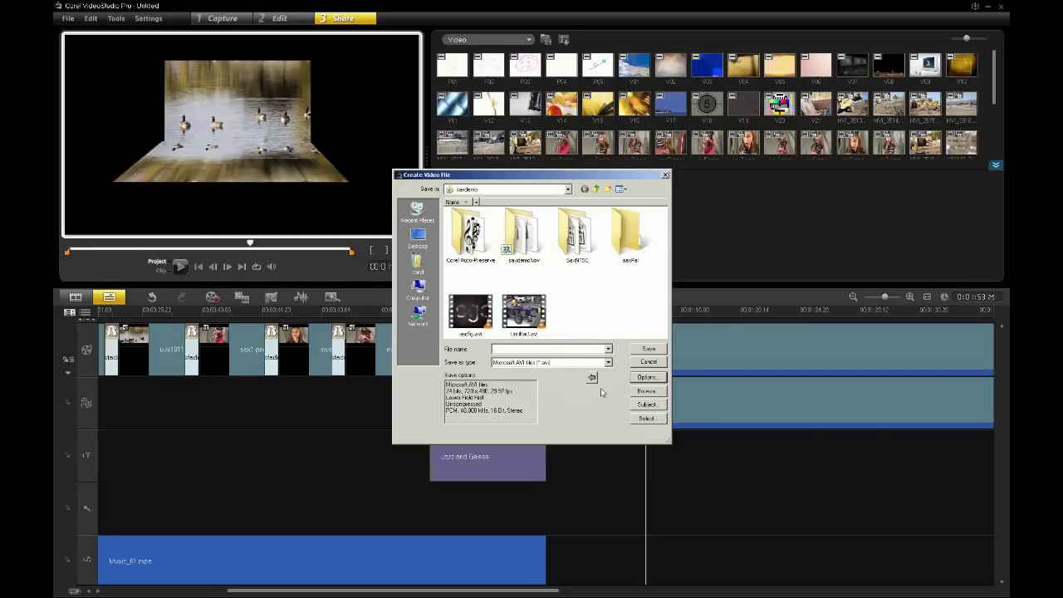
# Step: Cancel the export, scrub the playhead back to about 00:01:11:00, then reposition it on the ruler
pyautogui.click(645, 363)
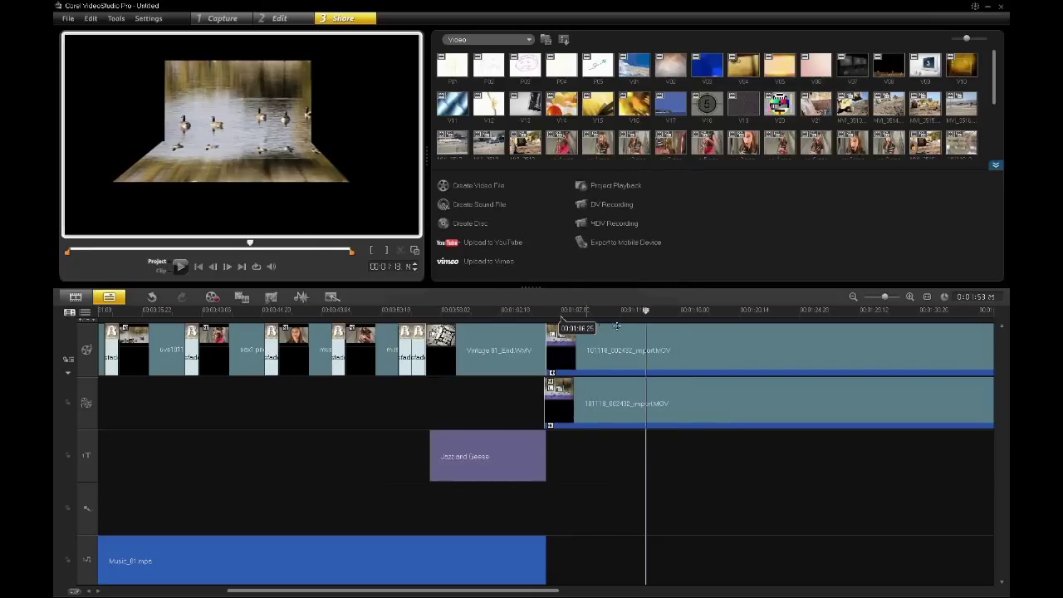
pyautogui.moveTo(631, 311); pyautogui.dragTo(671, 324)
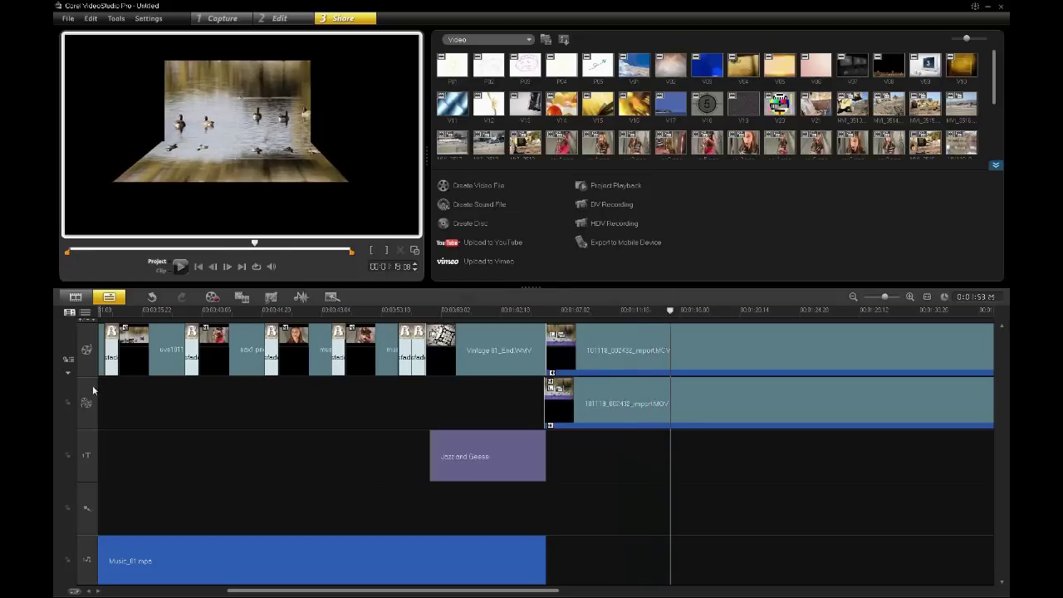
pyautogui.click(321, 313)
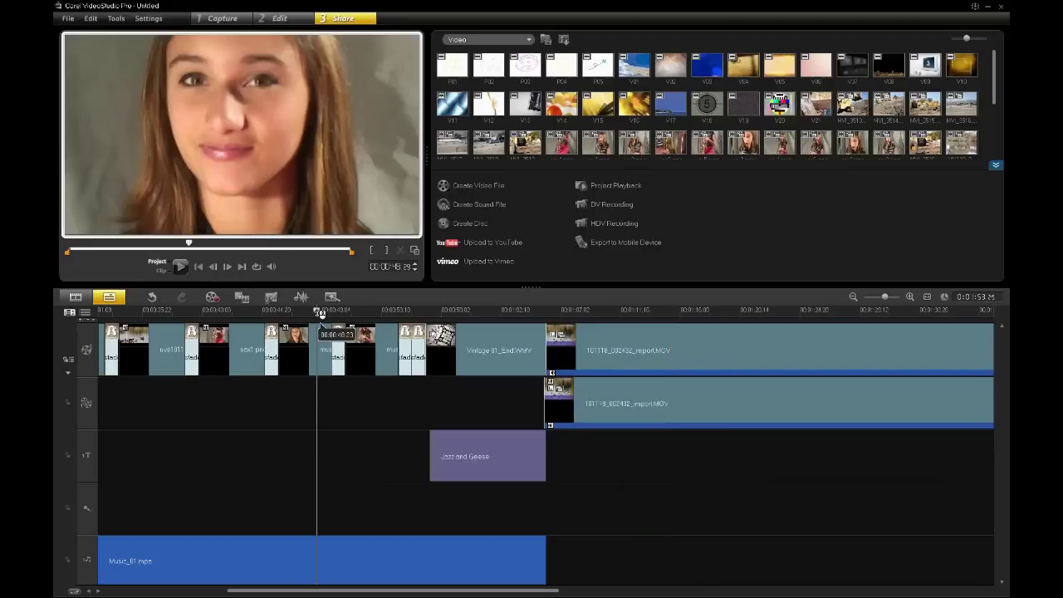
# Step: Switch back to the Edit workspace with the video library showing
pyautogui.click(279, 18)
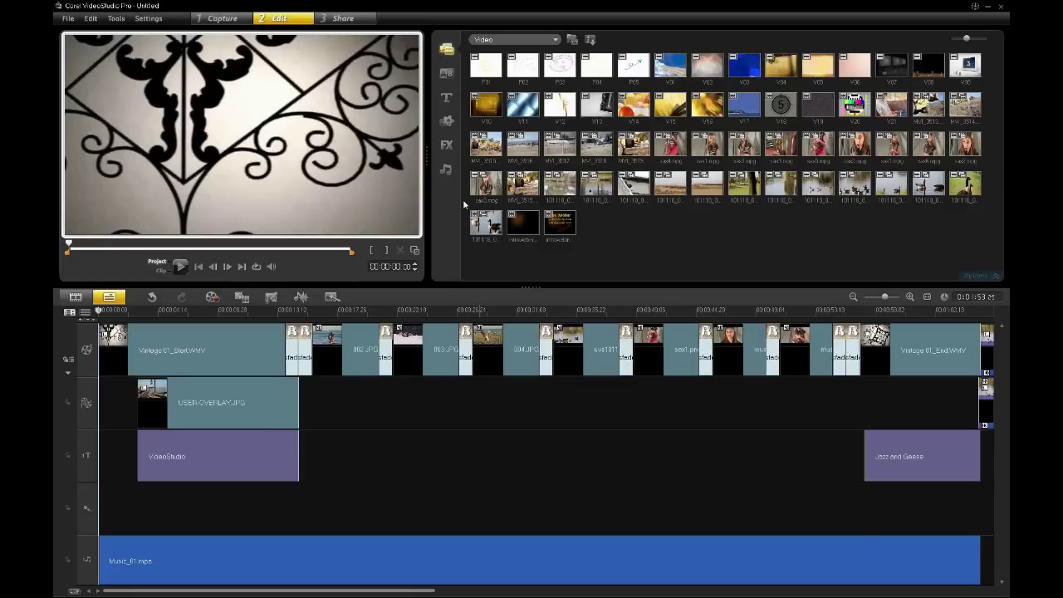
# Step: Show the Audio clips in the library, dismiss its insert menu, and open the File menu
pyautogui.click(446, 170)
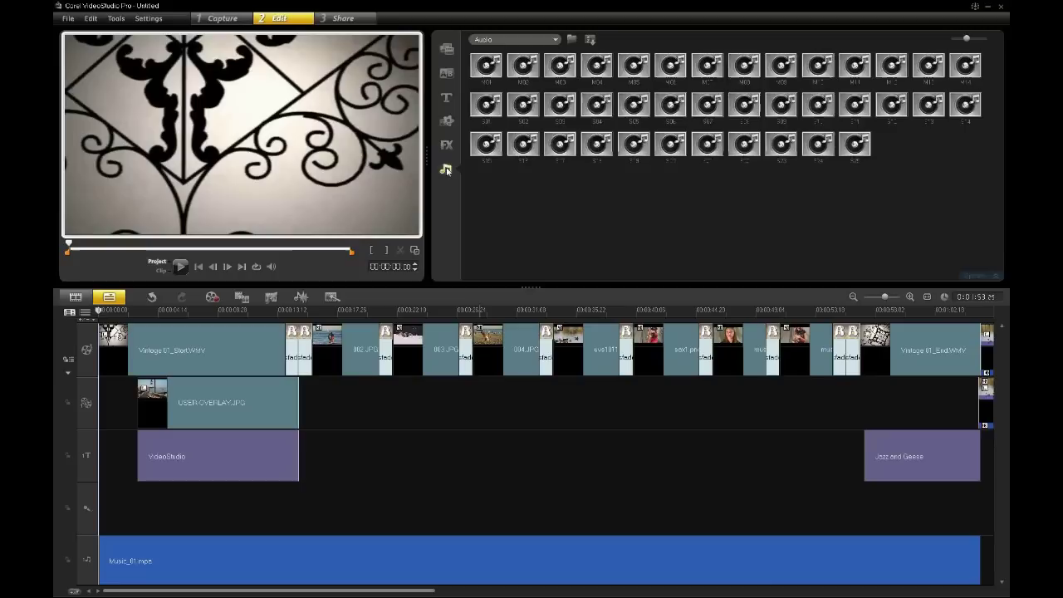
pyautogui.rightClick(517, 191)
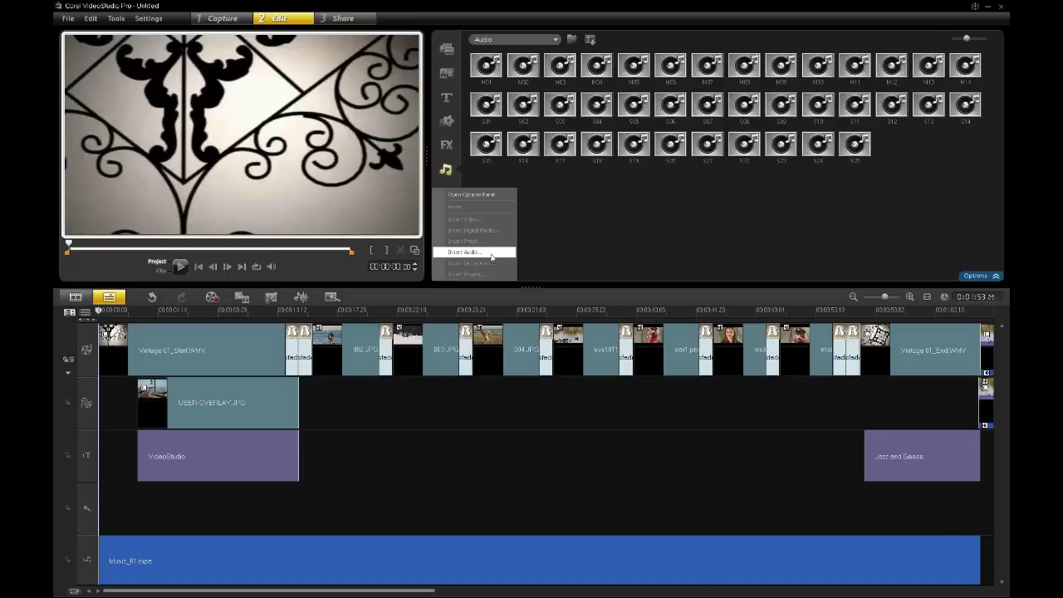
pyautogui.click(539, 259)
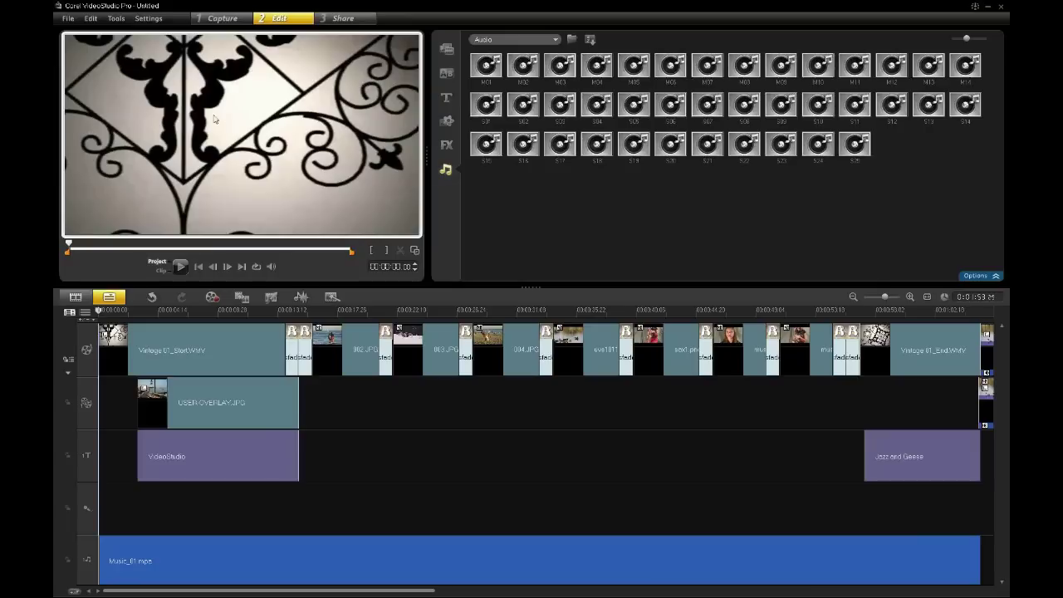
pyautogui.click(69, 19)
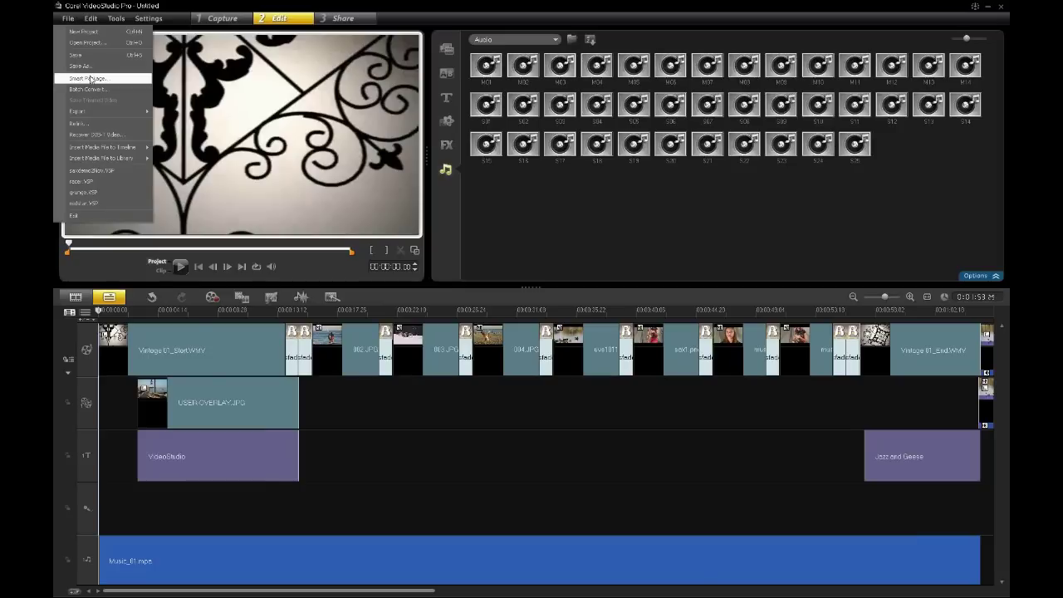
# Step: Via Smart Package, save the project as wewewew.VSP, then cancel the packaging
pyautogui.click(91, 79)
pyautogui.click(528, 312)
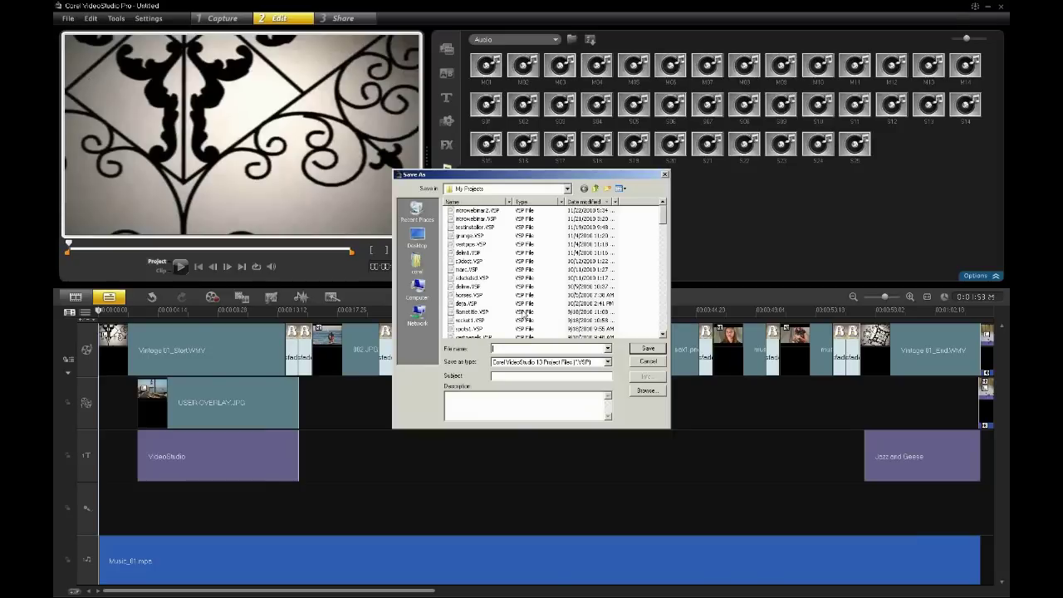
pyautogui.write('wewewew')
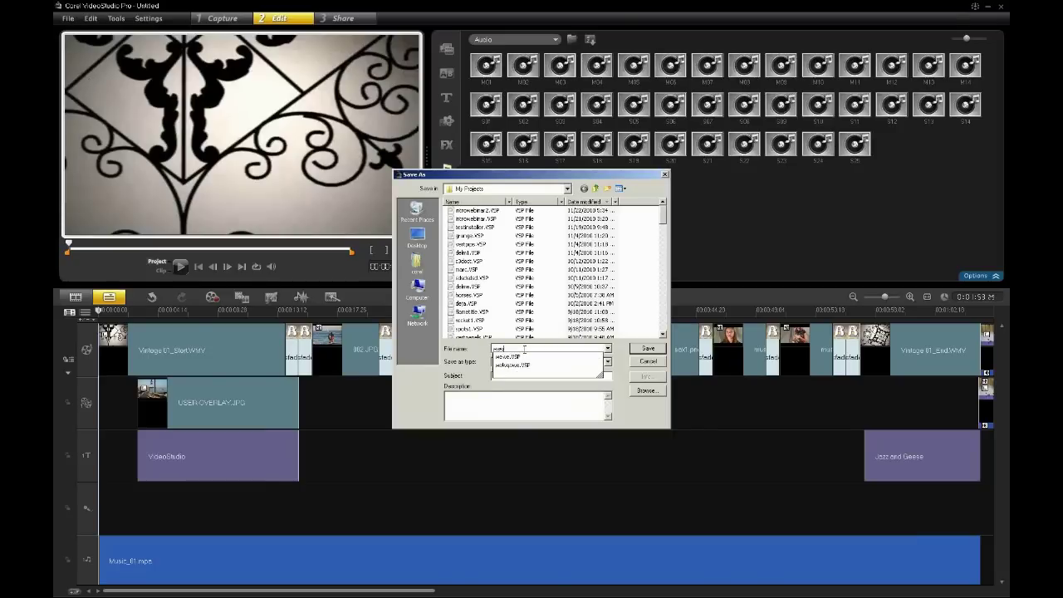
pyautogui.click(647, 349)
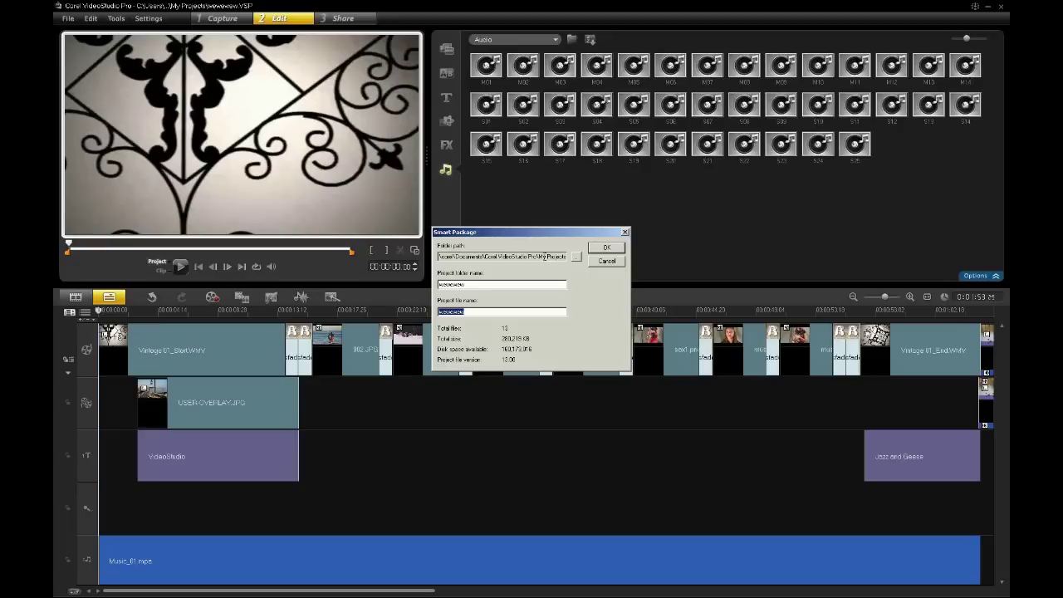
pyautogui.doubleClick(473, 285)
pyautogui.click(620, 262)
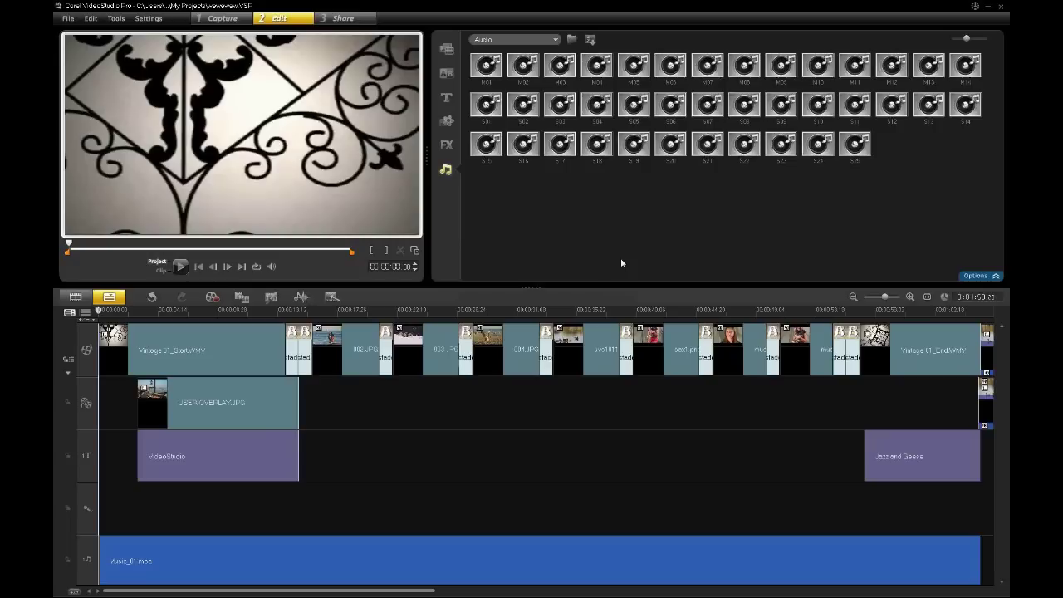
# Step: Switch the media library from the Audio collection back to the Video clips
pyautogui.click(446, 48)
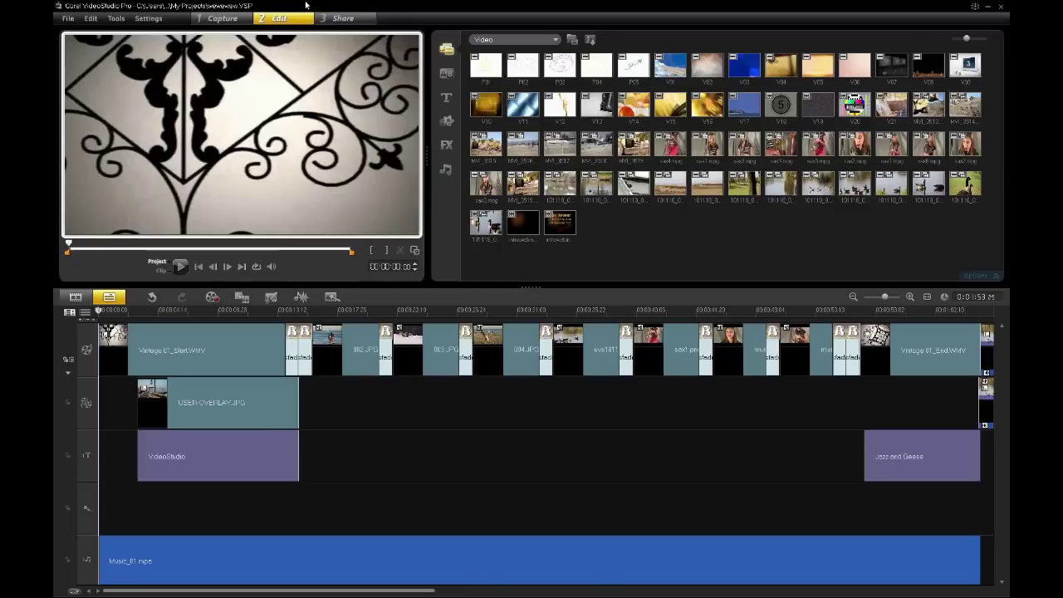
# Step: Switch to the Share step to list output options like Create Video File
pyautogui.click(329, 19)
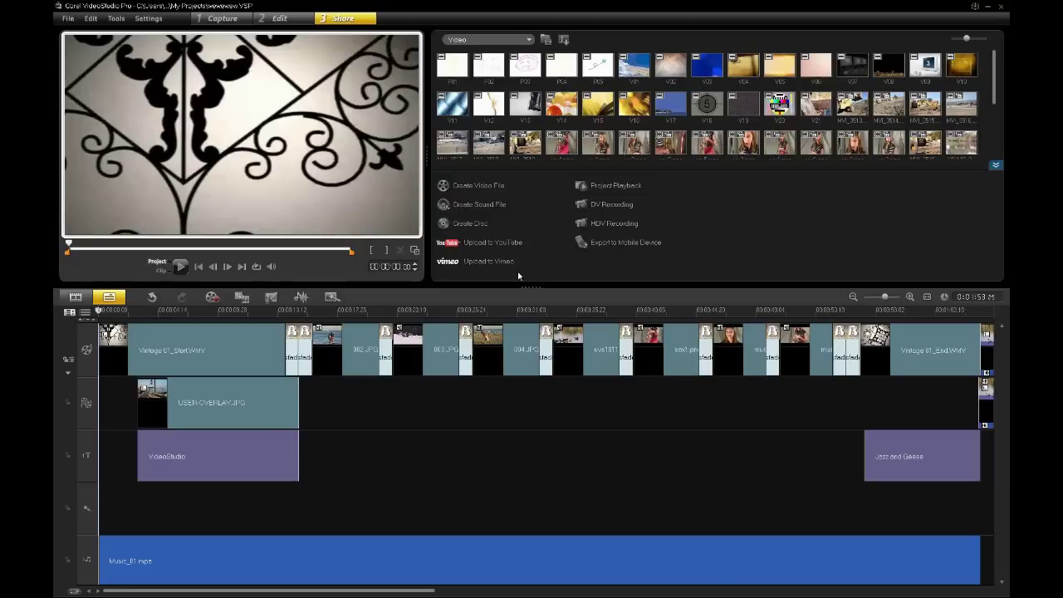
# Step: Back in Edit, preview the construction site clip, scrubbing past 18 s to the scrapers
pyautogui.click(280, 18)
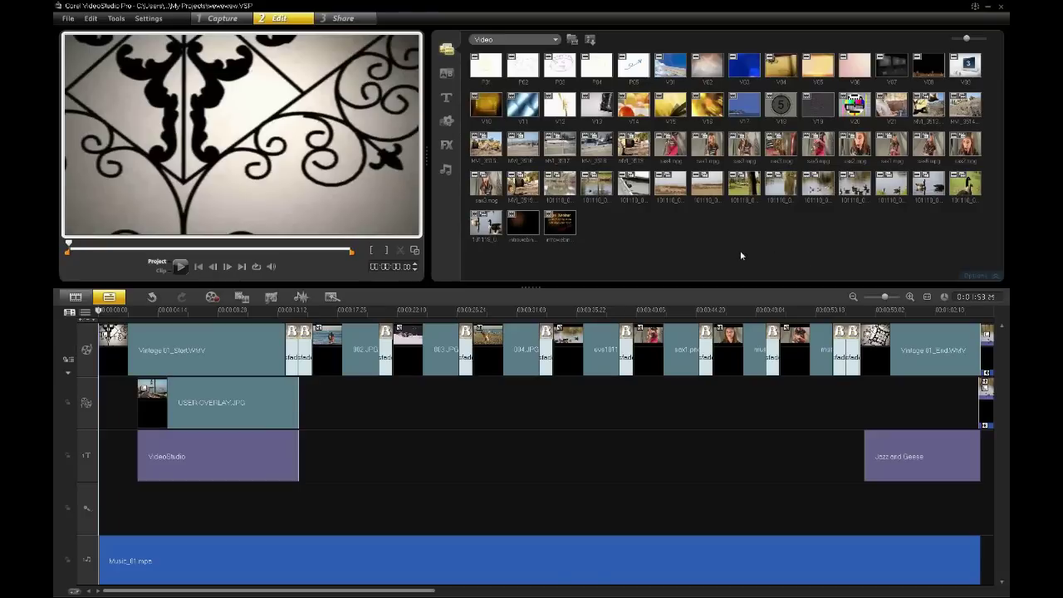
pyautogui.click(937, 115)
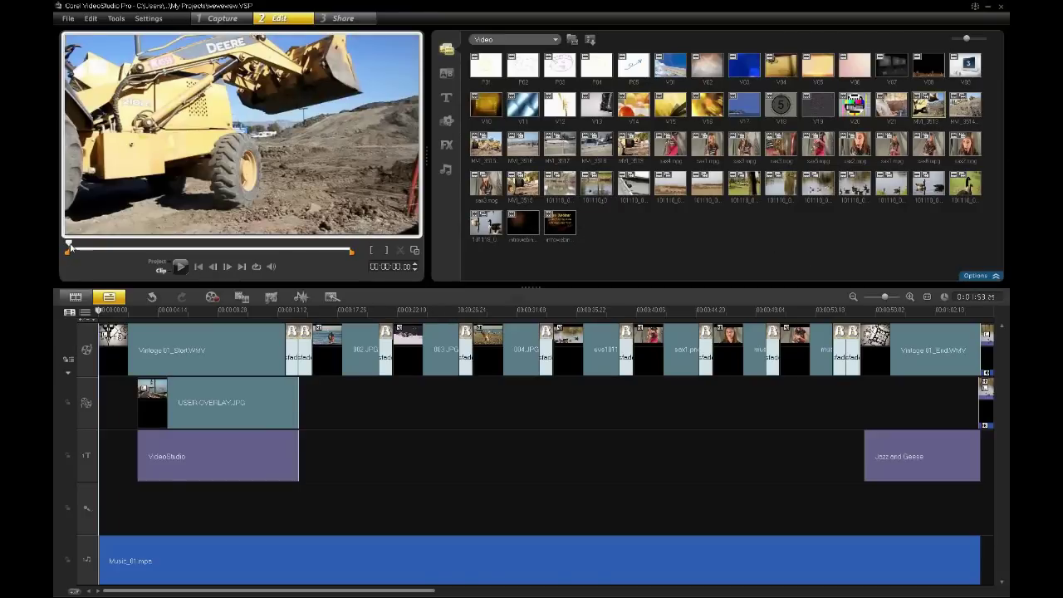
pyautogui.moveTo(69, 246); pyautogui.dragTo(305, 260)
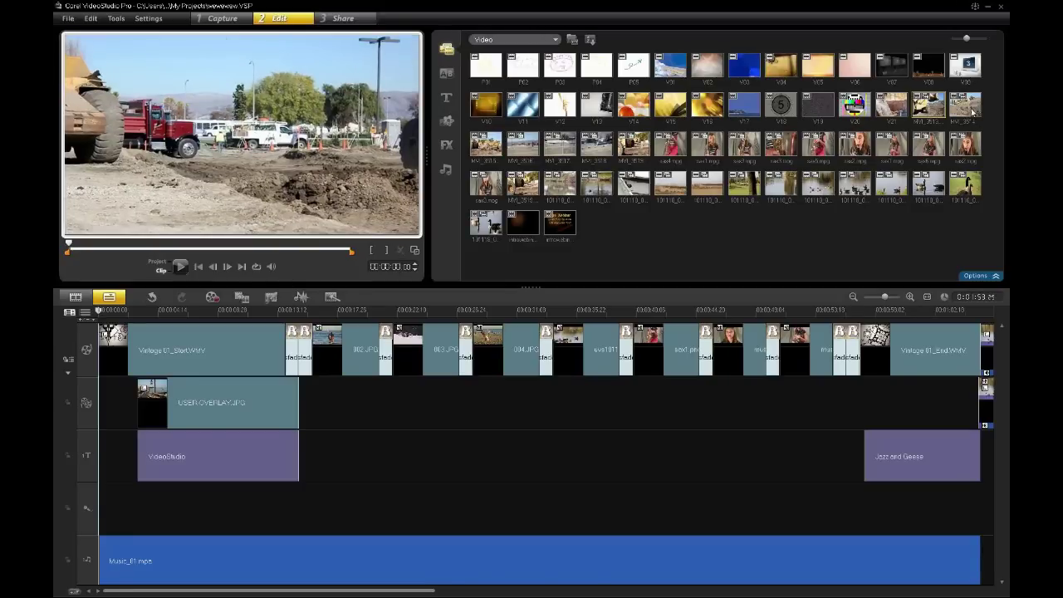
pyautogui.click(157, 248)
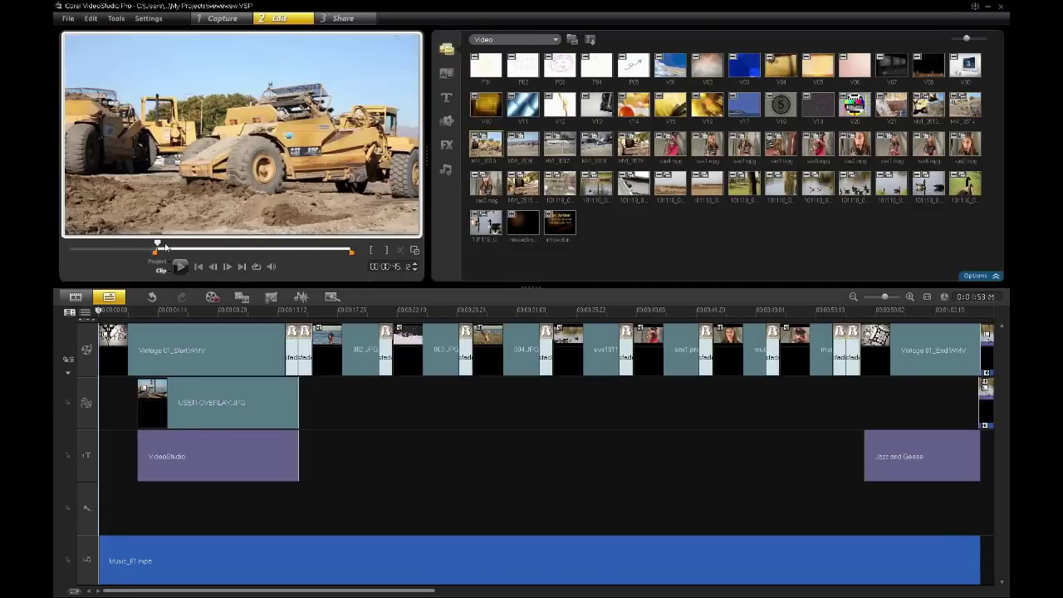
pyautogui.moveTo(160, 248); pyautogui.dragTo(320, 254)
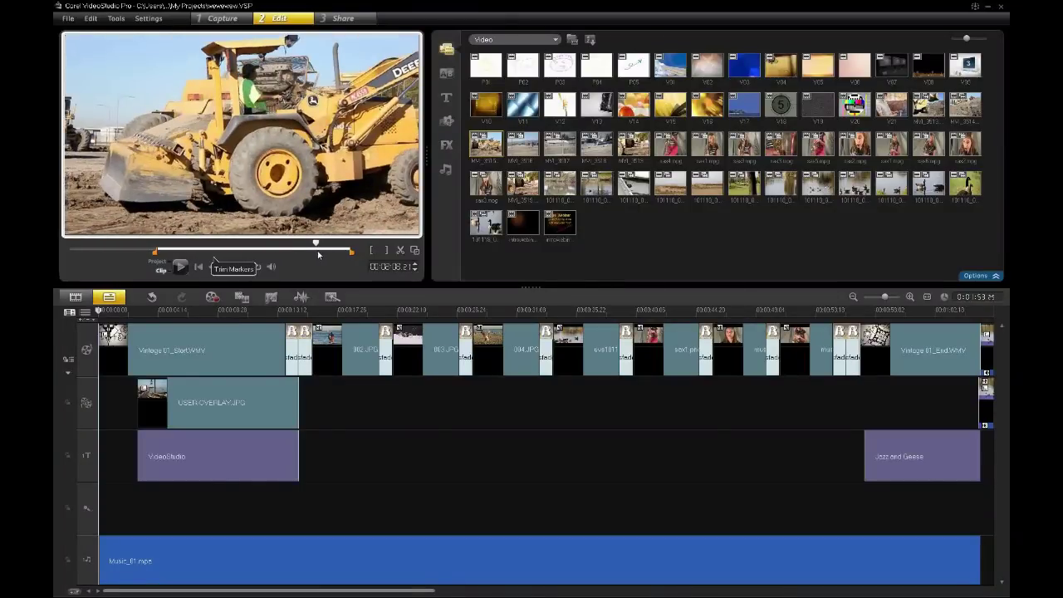
# Step: Preview the airport clips, scrubbing the Delta airplane clip ahead to the American jet
pyautogui.click(515, 143)
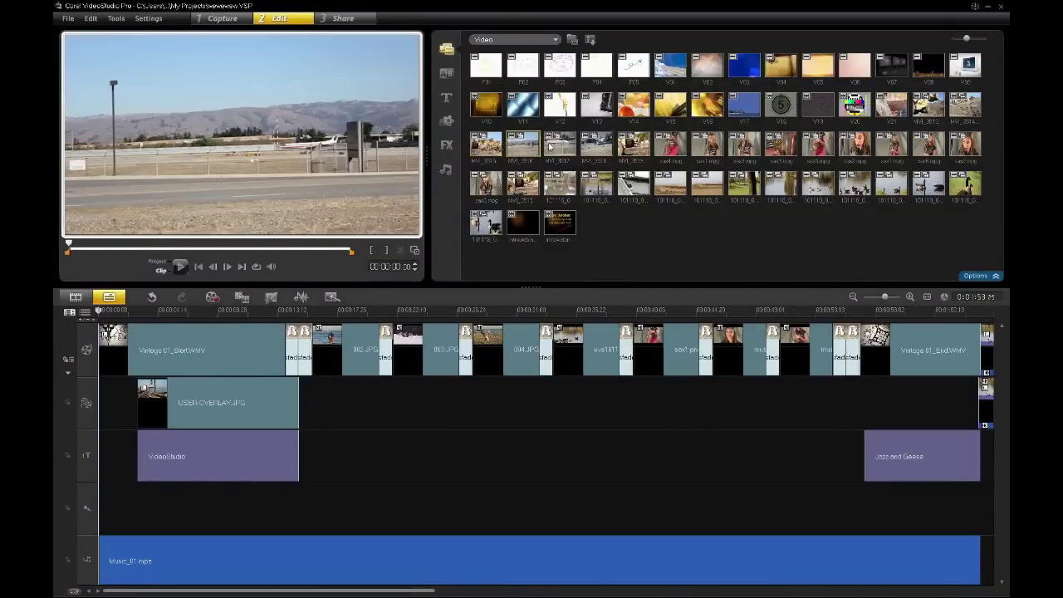
pyautogui.click(549, 146)
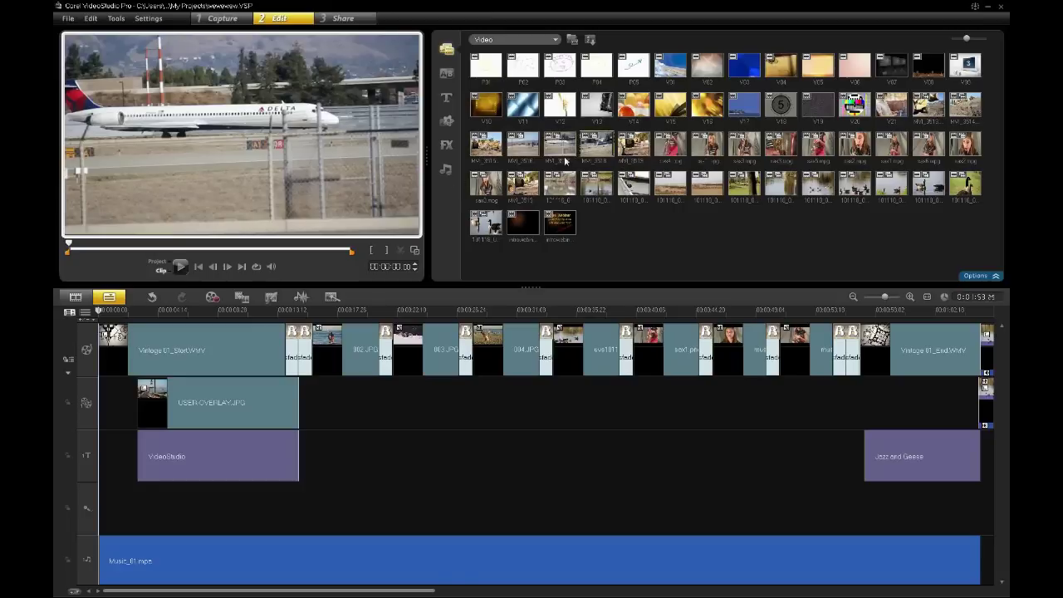
pyautogui.moveTo(71, 245); pyautogui.dragTo(84, 247)
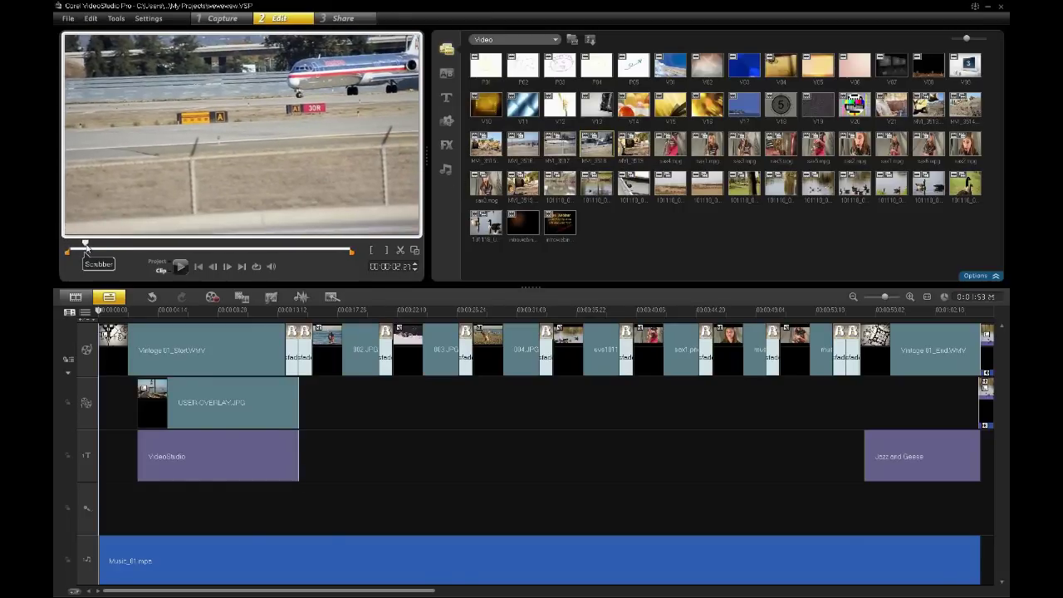